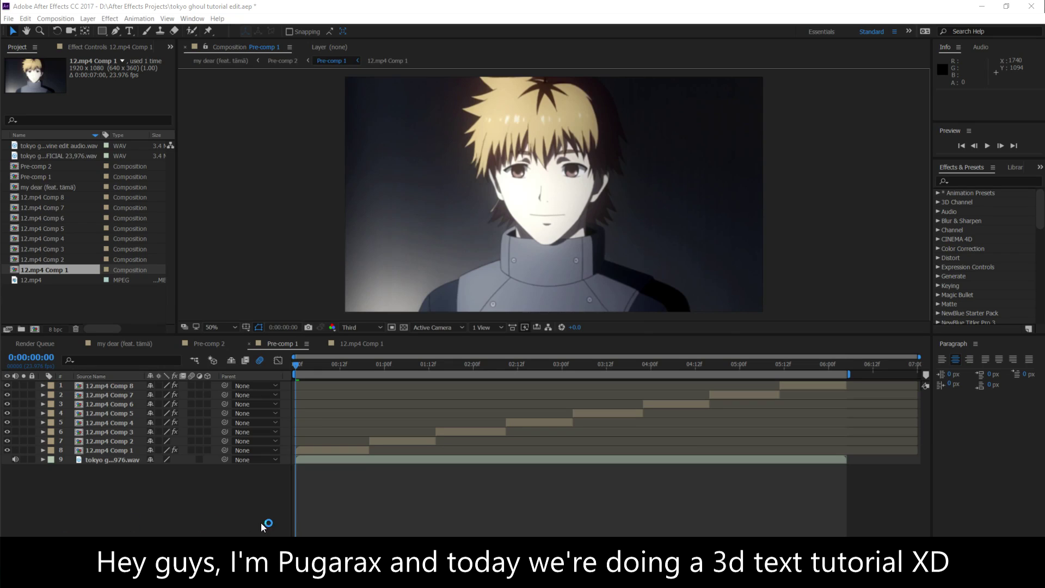
Add a new text layer to Pre-comp 1 and type 'Atsui' into it
{"action": "right_click", "coordinate": [389, 496]}
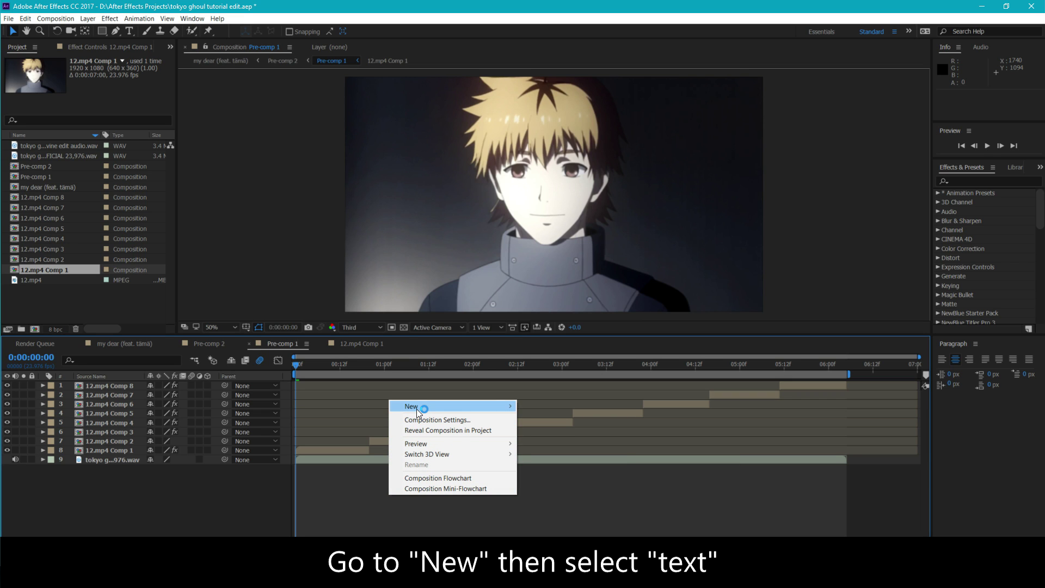
{"action": "mouse_move", "coordinate": [417, 408]}
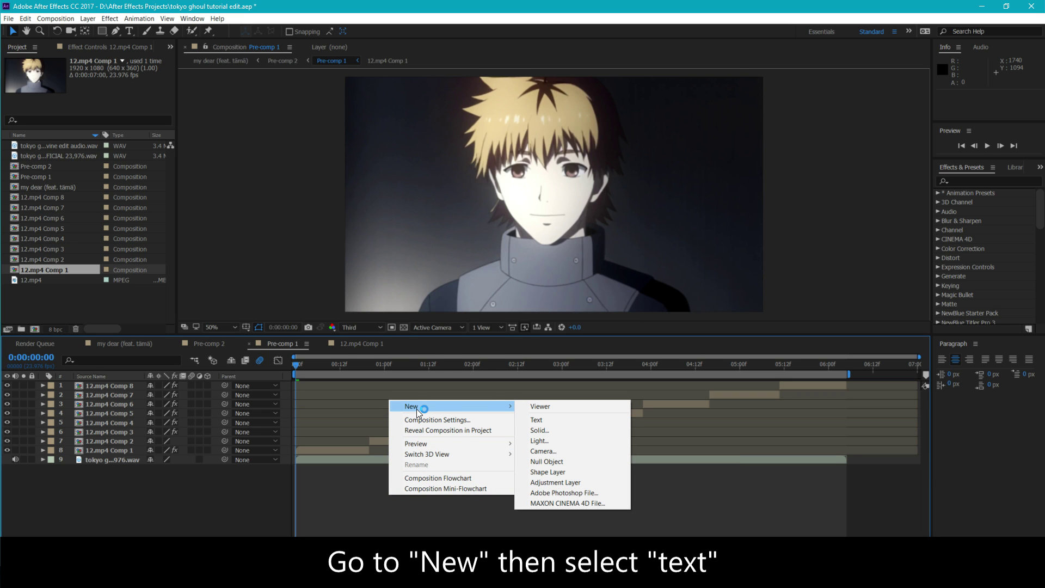
{"action": "left_click", "coordinate": [550, 422]}
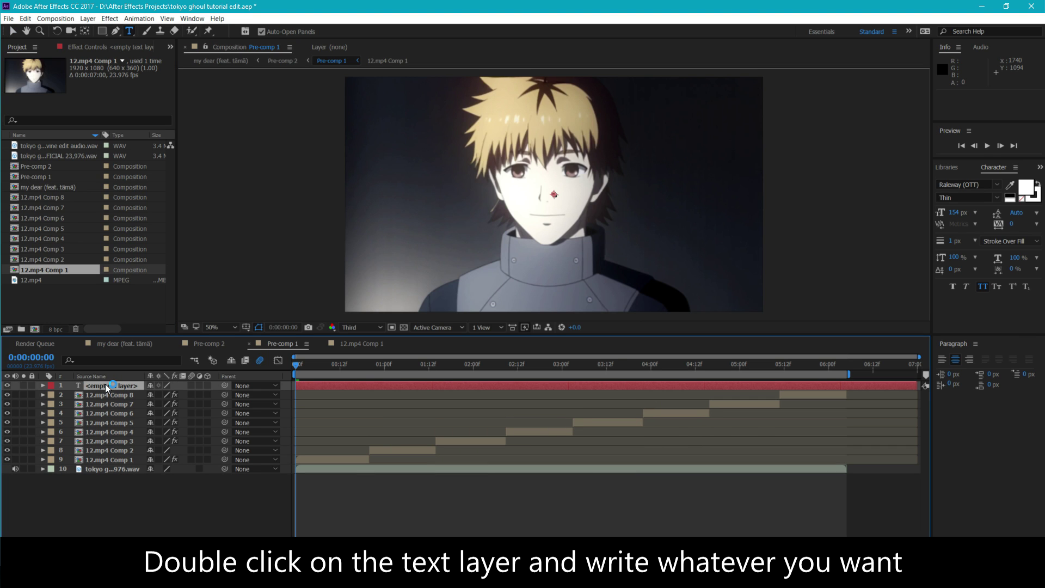
{"action": "double_click", "coordinate": [106, 385]}
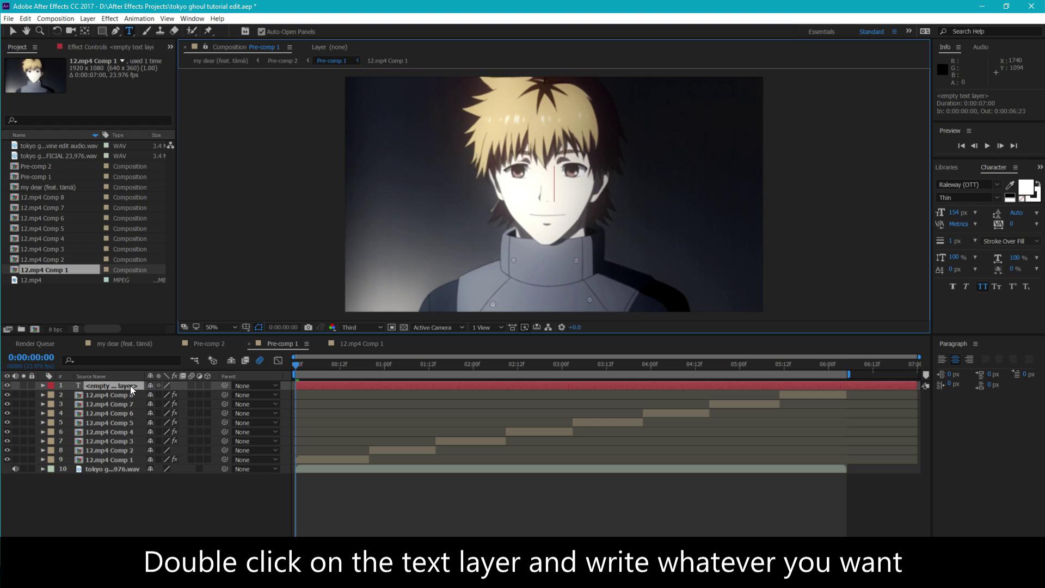
{"action": "type", "text": "Ats"}
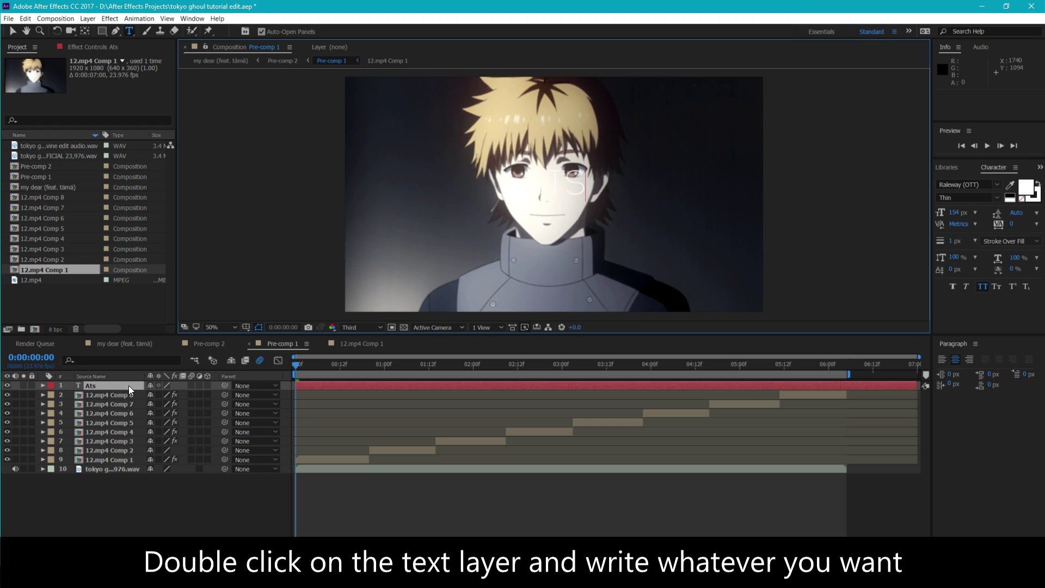
{"action": "type", "text": "ui"}
Trim the Atsui text layer to its first 20 frames
{"action": "left_click_drag", "start_coordinate": [308, 372], "coordinate": [370, 371]}
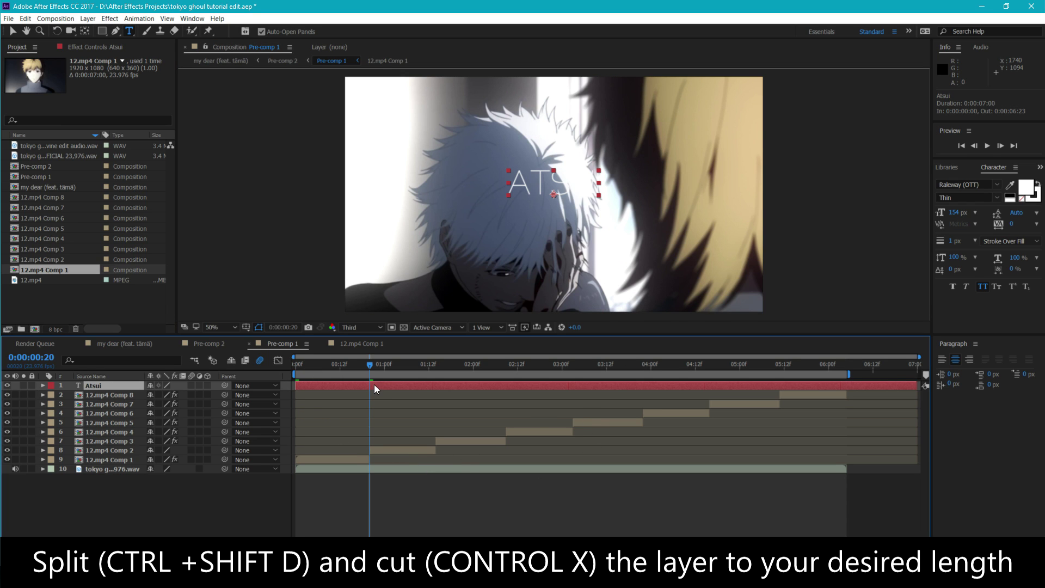
{"action": "key", "text": "ctrl+shift+d"}
{"action": "key", "text": "ctrl+x"}
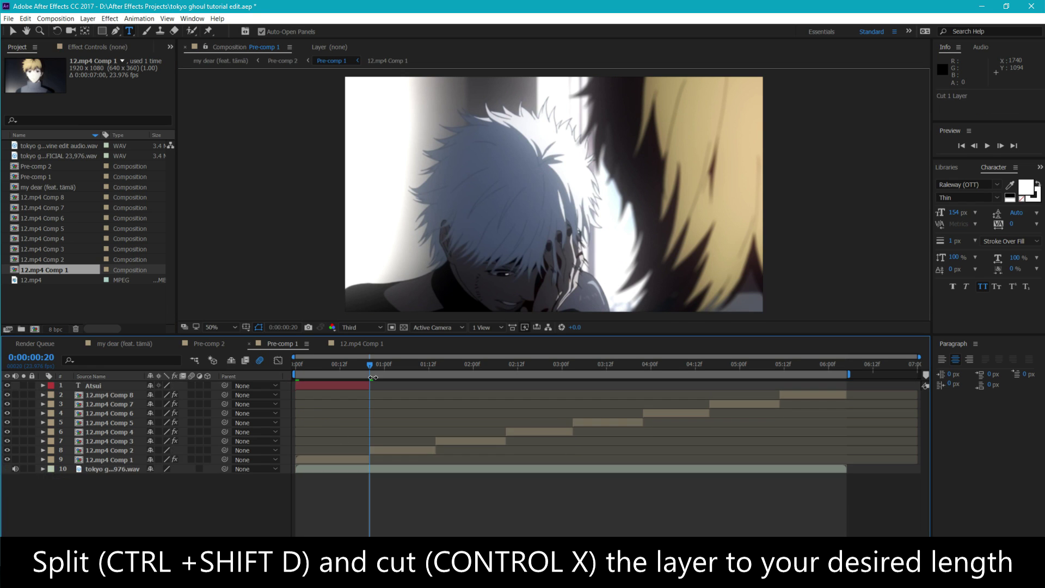
{"action": "left_click_drag", "start_coordinate": [369, 364], "coordinate": [297, 365]}
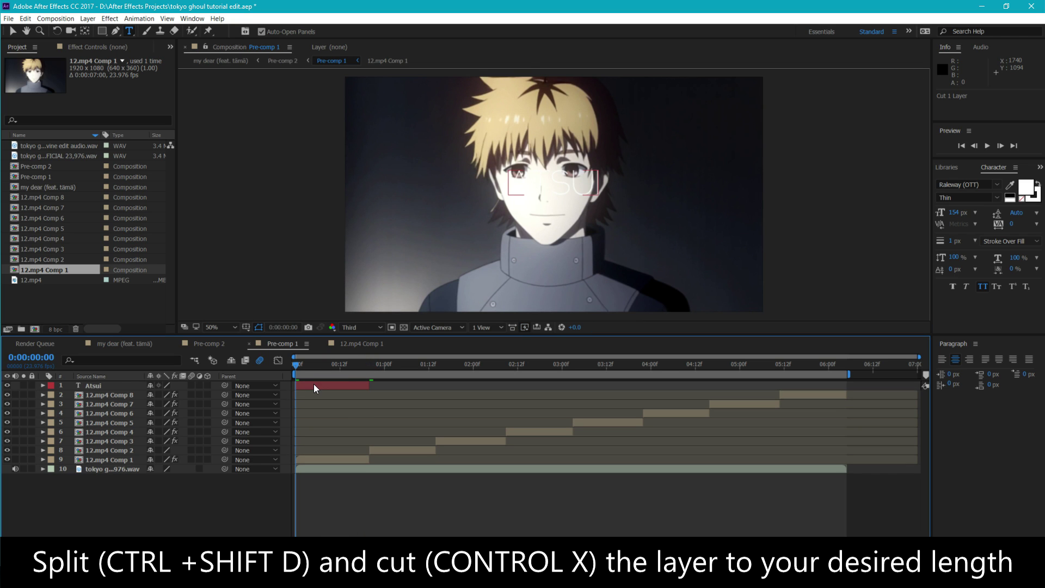
{"action": "left_click", "coordinate": [313, 385]}
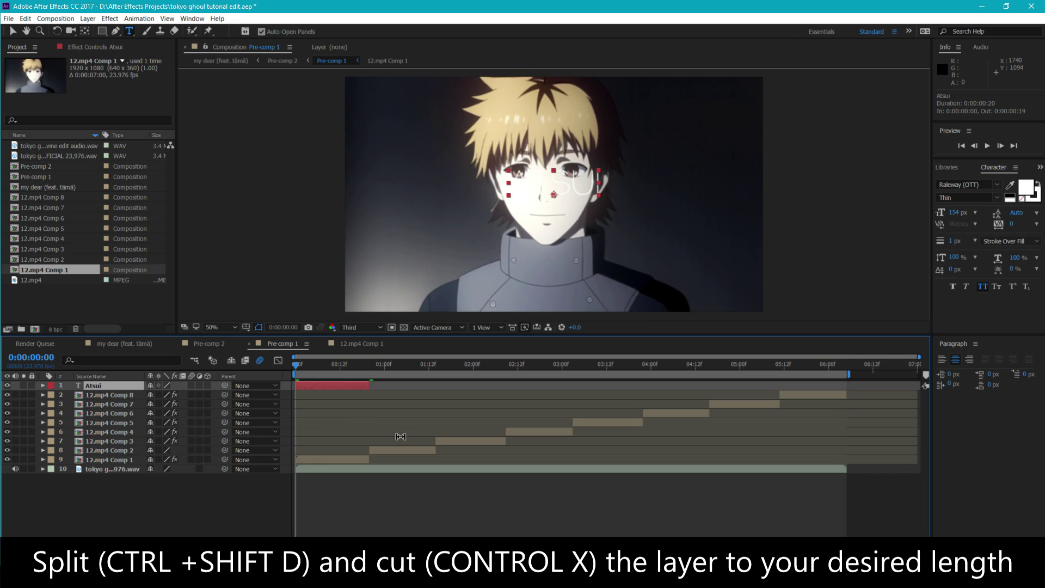
Add a black solid layer and trim it to the same 20 frames
{"action": "right_click", "coordinate": [308, 500]}
{"action": "left_click", "coordinate": [387, 409]}
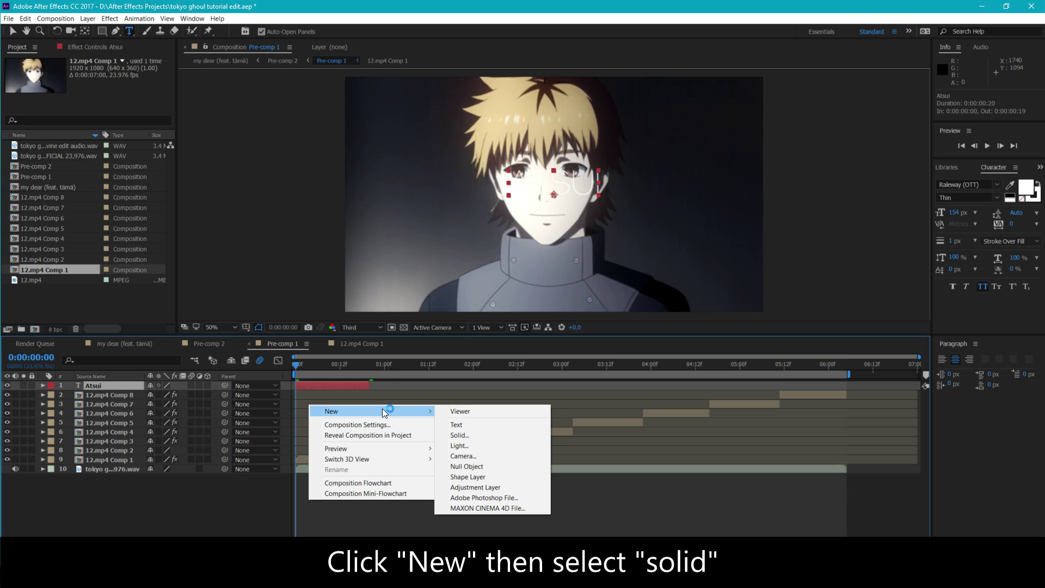
{"action": "left_click", "coordinate": [472, 435]}
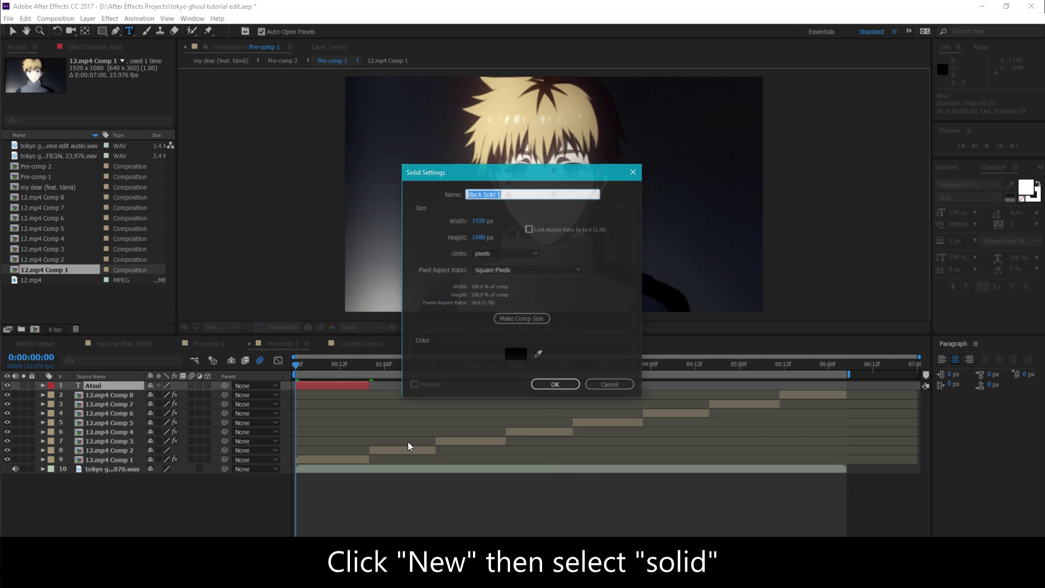
{"action": "left_click", "coordinate": [557, 385]}
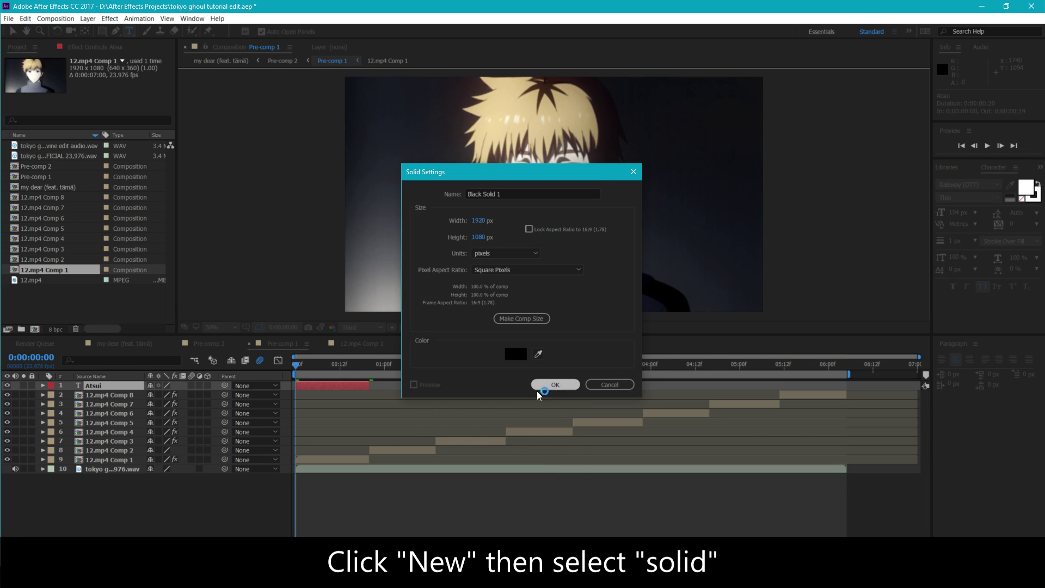
{"action": "left_click_drag", "start_coordinate": [296, 364], "coordinate": [370, 401]}
{"action": "key", "text": "ctrl+shift+d"}
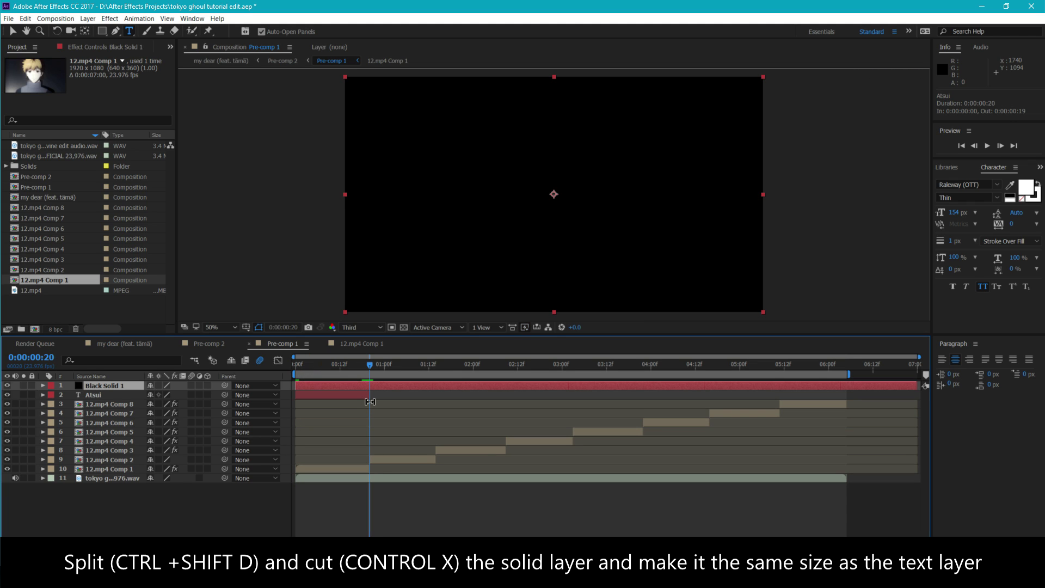
{"action": "key", "text": "ctrl+x"}
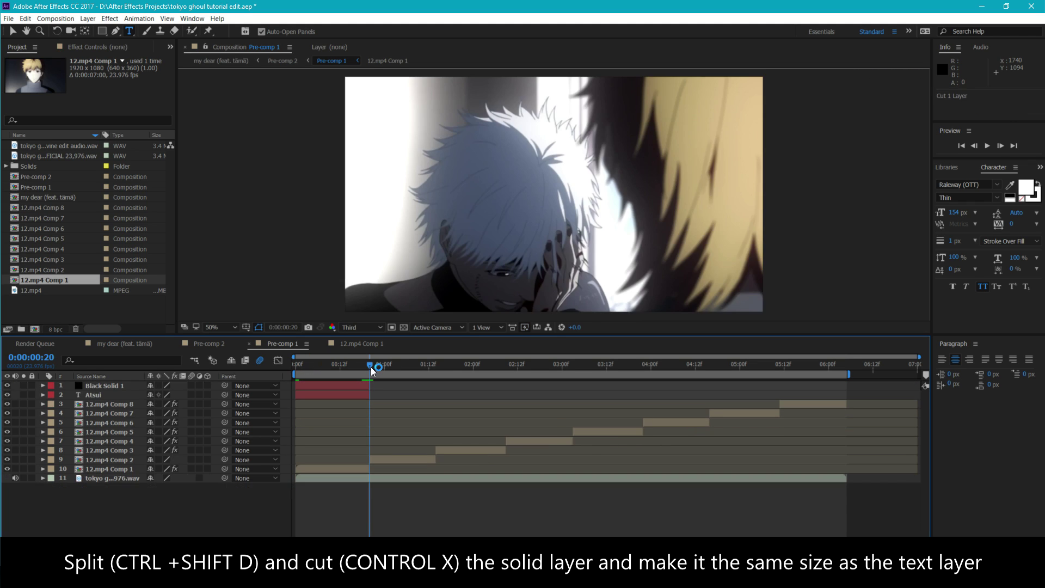
{"action": "left_click_drag", "start_coordinate": [368, 364], "coordinate": [280, 391]}
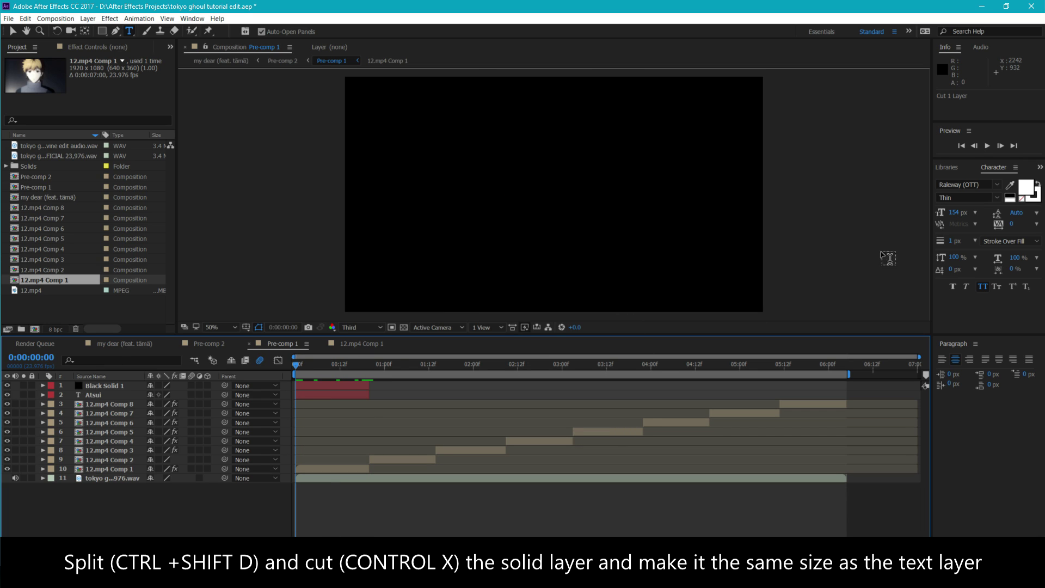
{"action": "left_click", "coordinate": [1040, 167]}
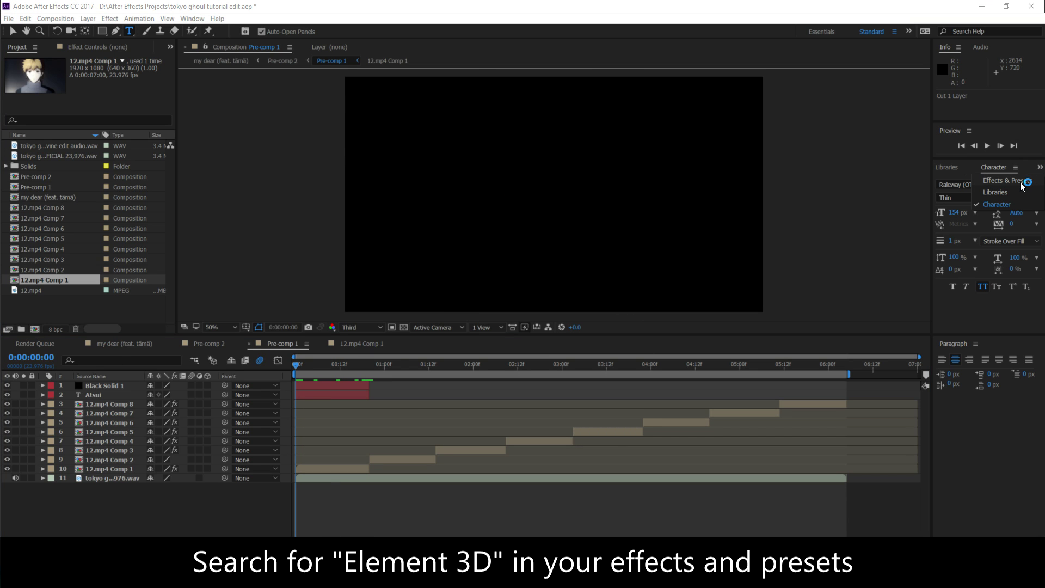
Search for the Element effect and apply it to Black Solid 1
{"action": "left_click", "coordinate": [1021, 183]}
{"action": "left_click", "coordinate": [1007, 181]}
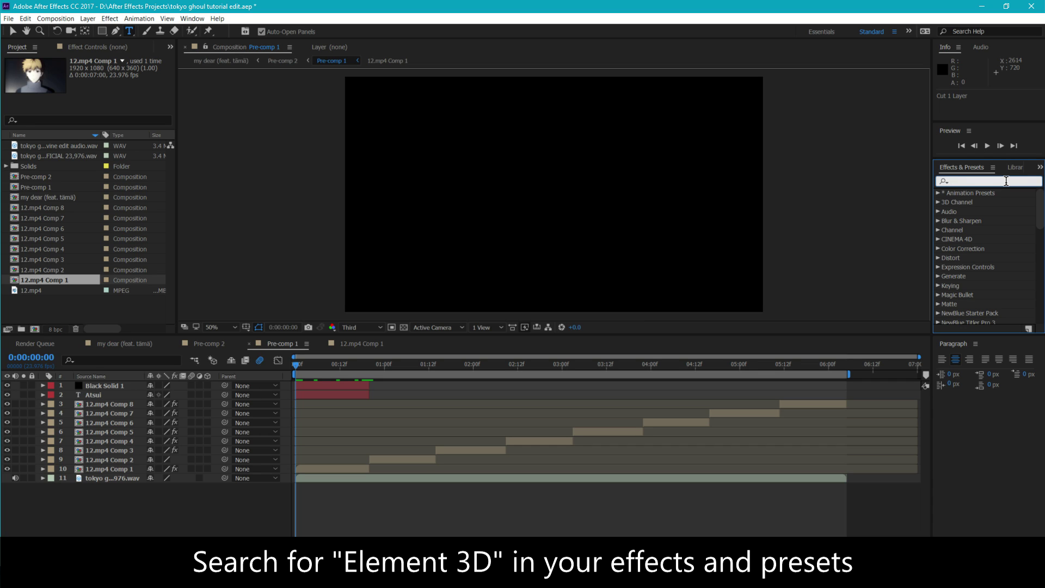
{"action": "type", "text": "elem"}
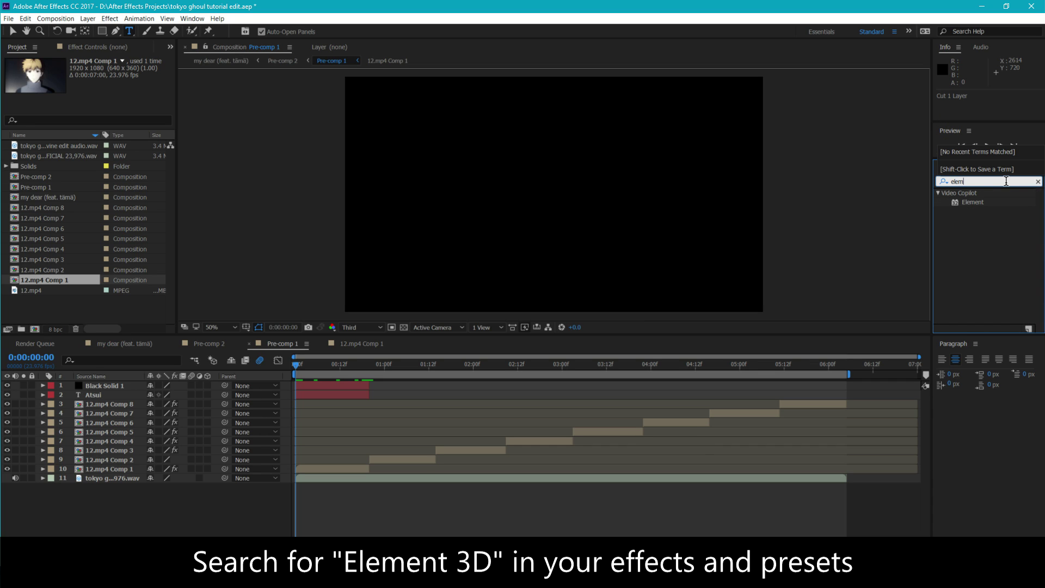
{"action": "left_click_drag", "start_coordinate": [973, 202], "coordinate": [337, 385]}
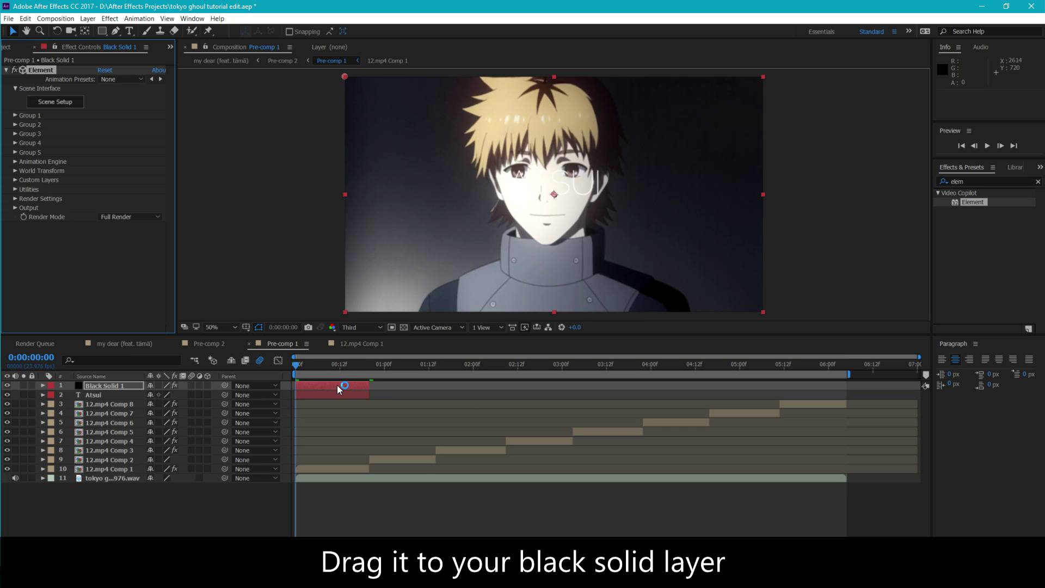
Set Custom Text and Masks Path Layer 1 to Atsui, then open Scene Setup
{"action": "left_click", "coordinate": [15, 180]}
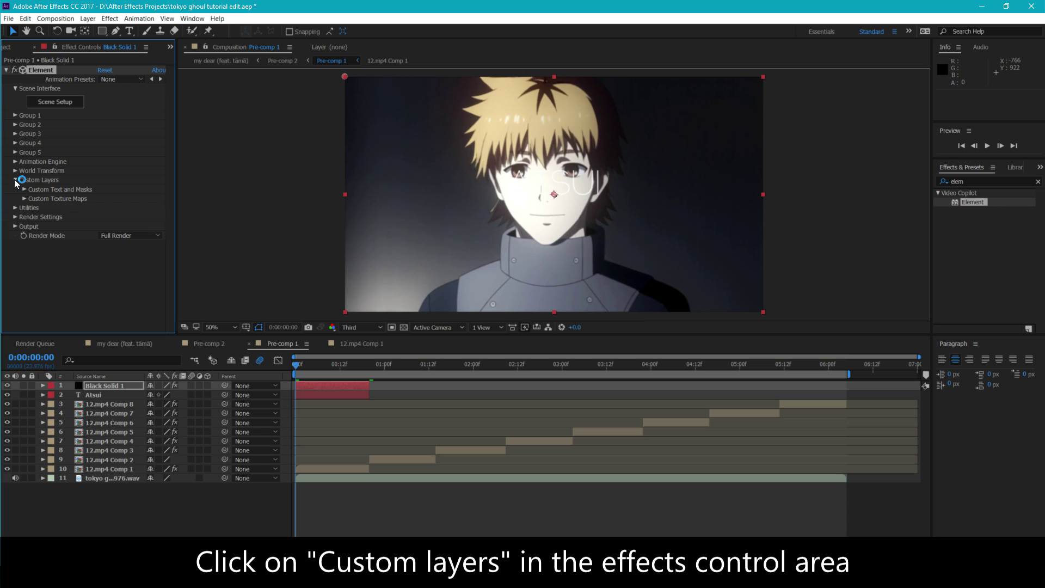
{"action": "left_click", "coordinate": [24, 190]}
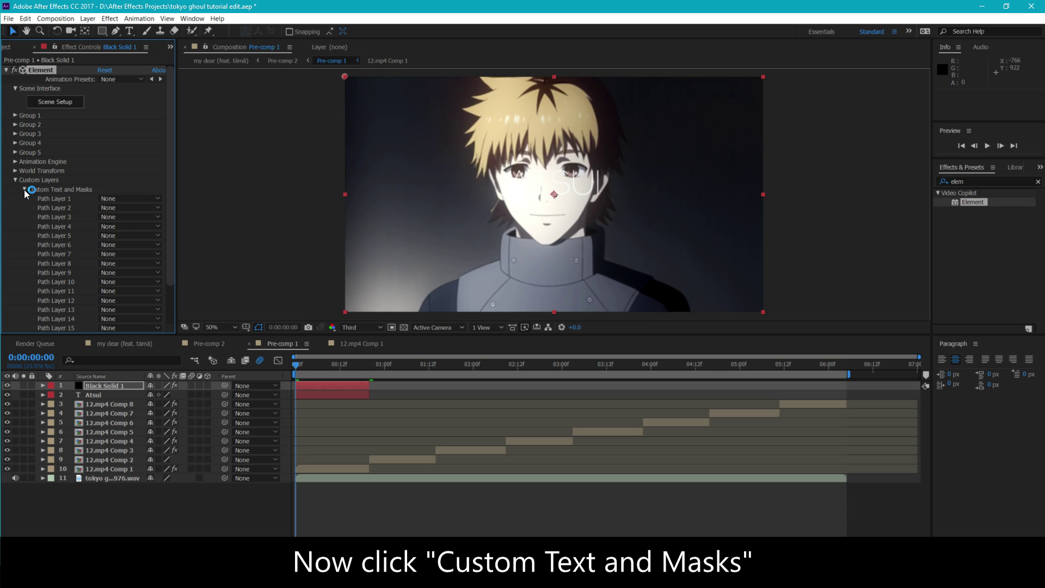
{"action": "left_click", "coordinate": [108, 201]}
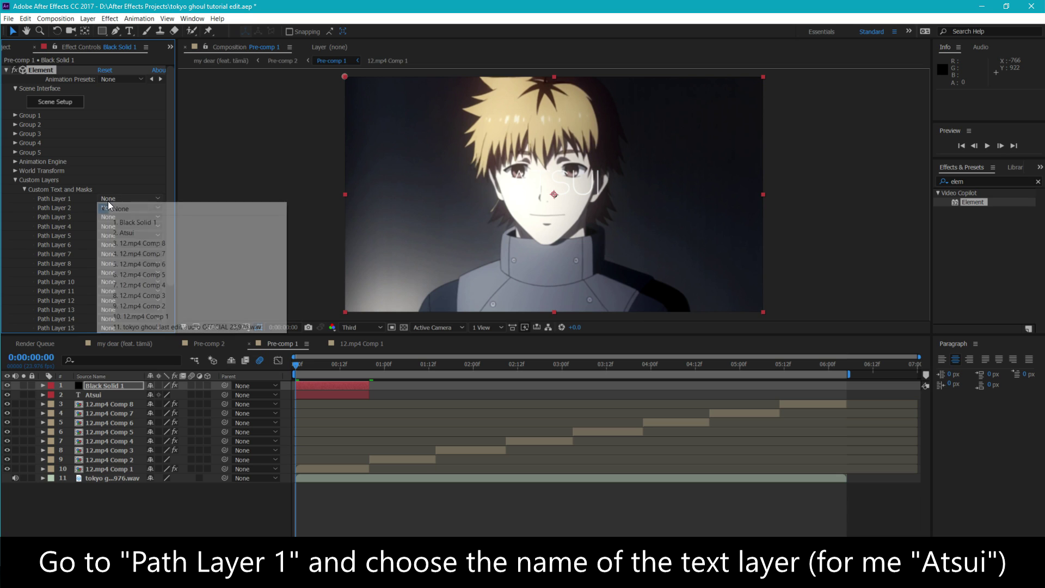
{"action": "left_click", "coordinate": [134, 234]}
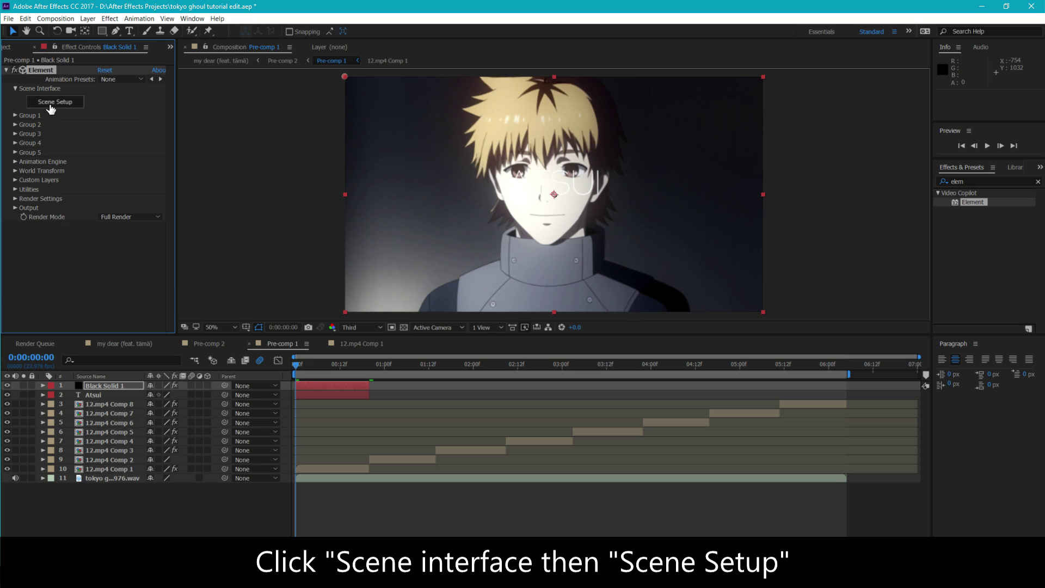
{"action": "left_click", "coordinate": [51, 108]}
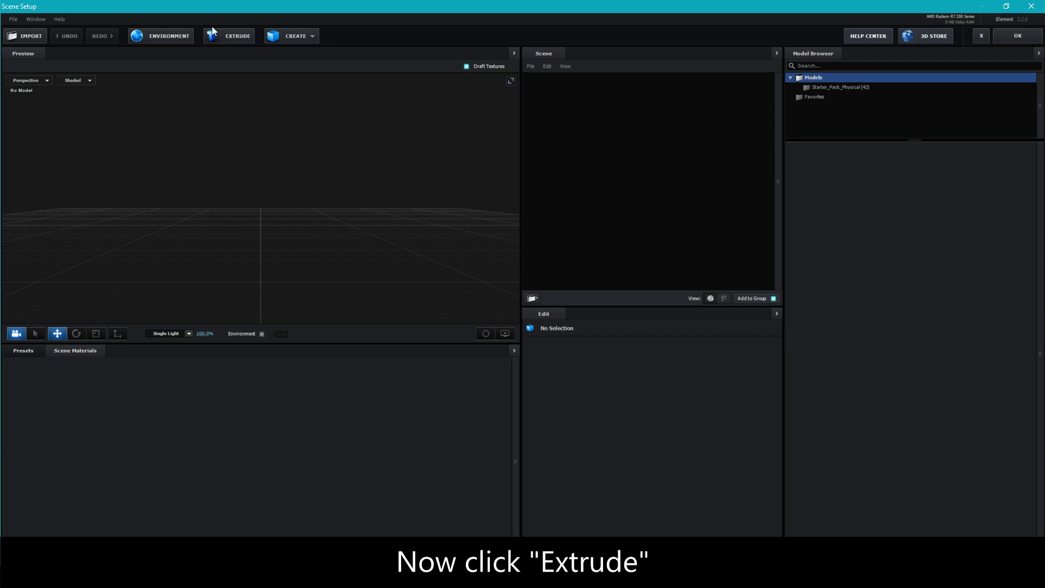
Extrude the Atsui text and give the ATSUI model the Black_Outline material
{"action": "left_click", "coordinate": [223, 36]}
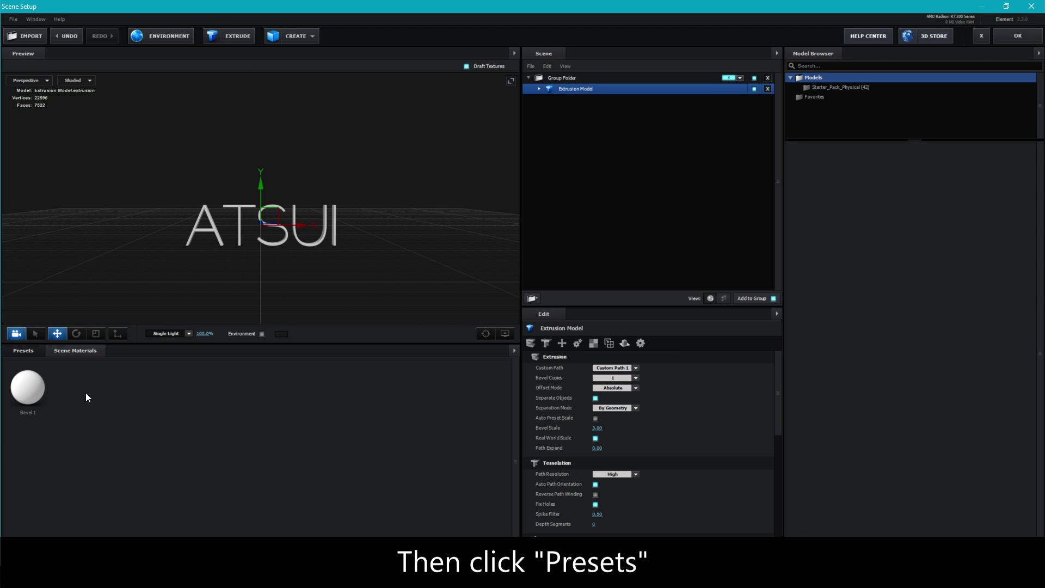
{"action": "left_click", "coordinate": [50, 391]}
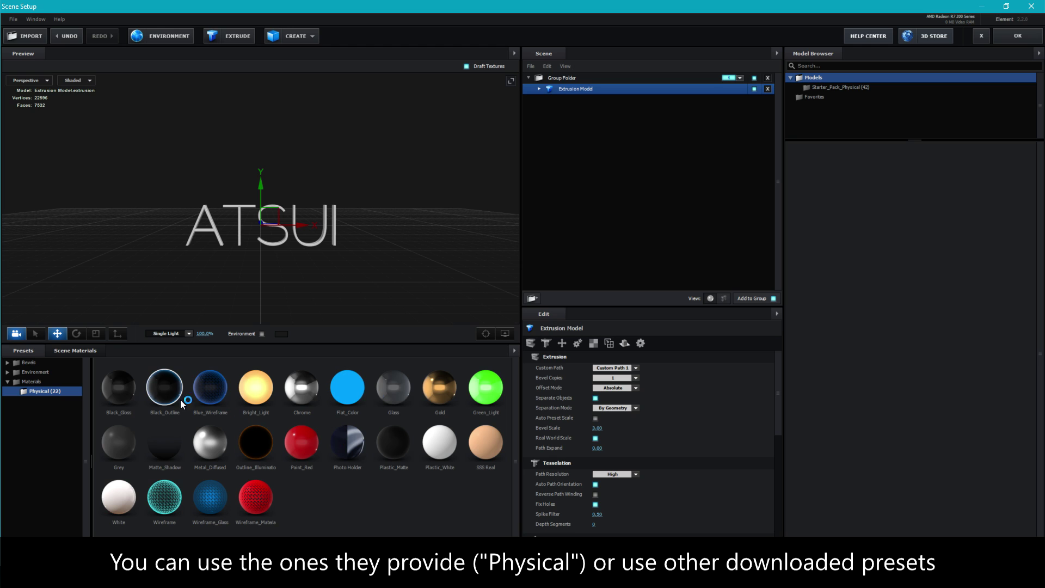
{"action": "left_click", "coordinate": [165, 388]}
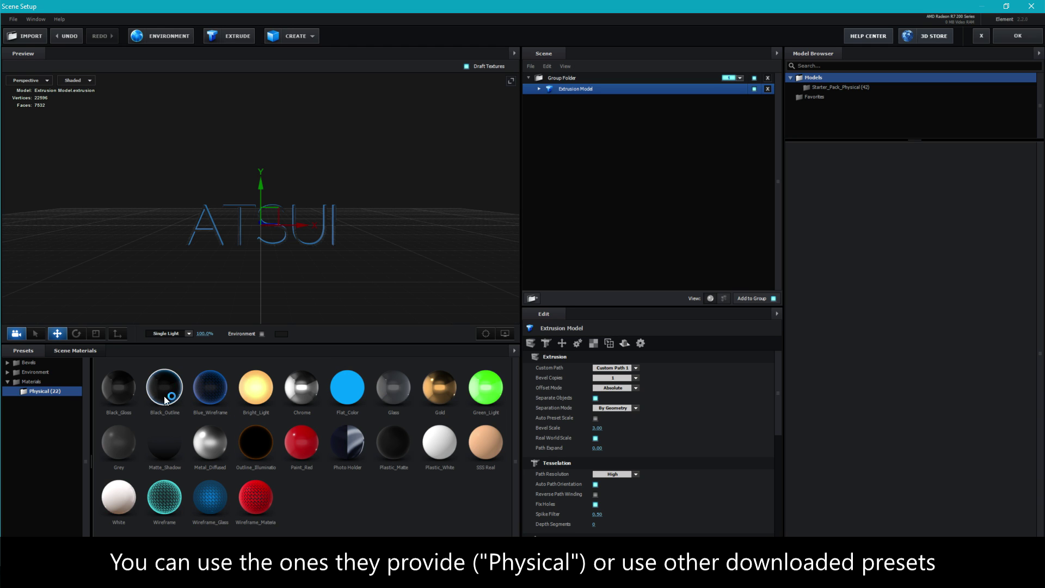
Try new illumination colours on the Black_Outline material, shifting it from blue toward green
{"action": "left_click", "coordinate": [71, 350]}
{"action": "left_click", "coordinate": [75, 390]}
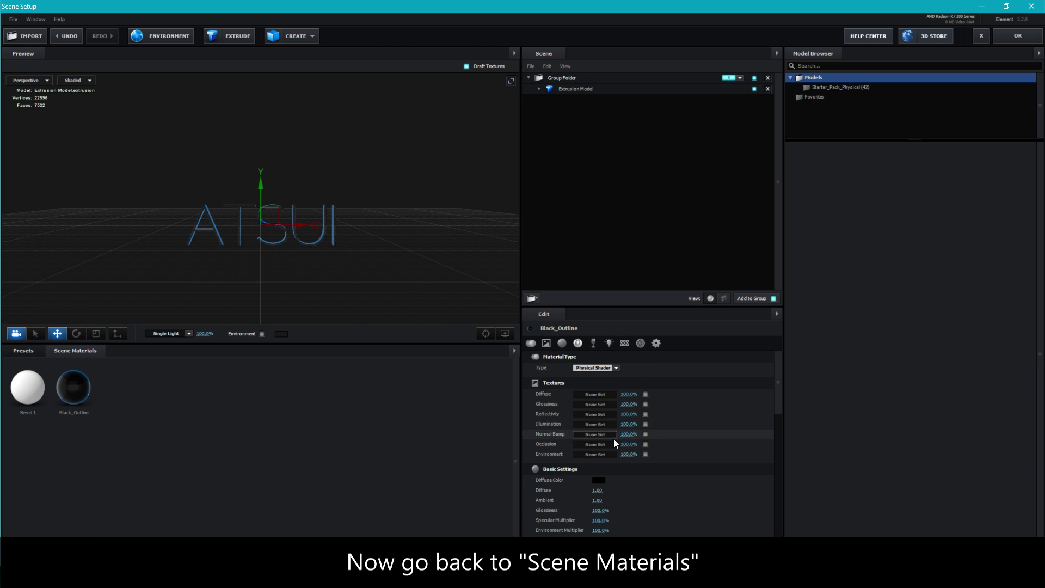
{"action": "scroll", "coordinate": [619, 402], "scroll_direction": "down", "scroll_amount": 3}
{"action": "scroll", "coordinate": [619, 401], "scroll_direction": "down", "scroll_amount": 3}
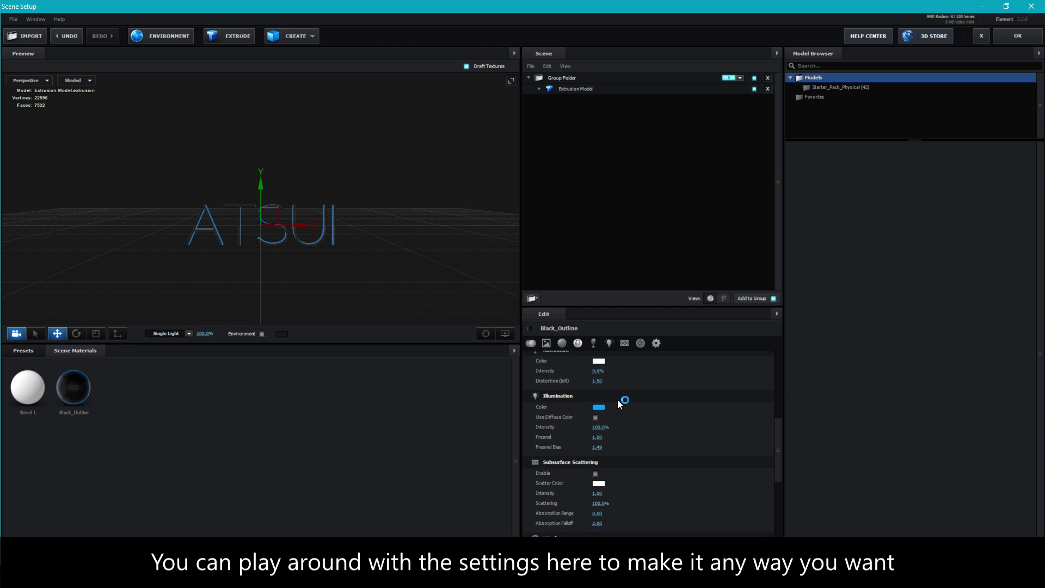
{"action": "scroll", "coordinate": [619, 402], "scroll_direction": "down", "scroll_amount": 3}
{"action": "scroll", "coordinate": [619, 402], "scroll_direction": "down", "scroll_amount": 3}
{"action": "scroll", "coordinate": [617, 402], "scroll_direction": "up", "scroll_amount": 5}
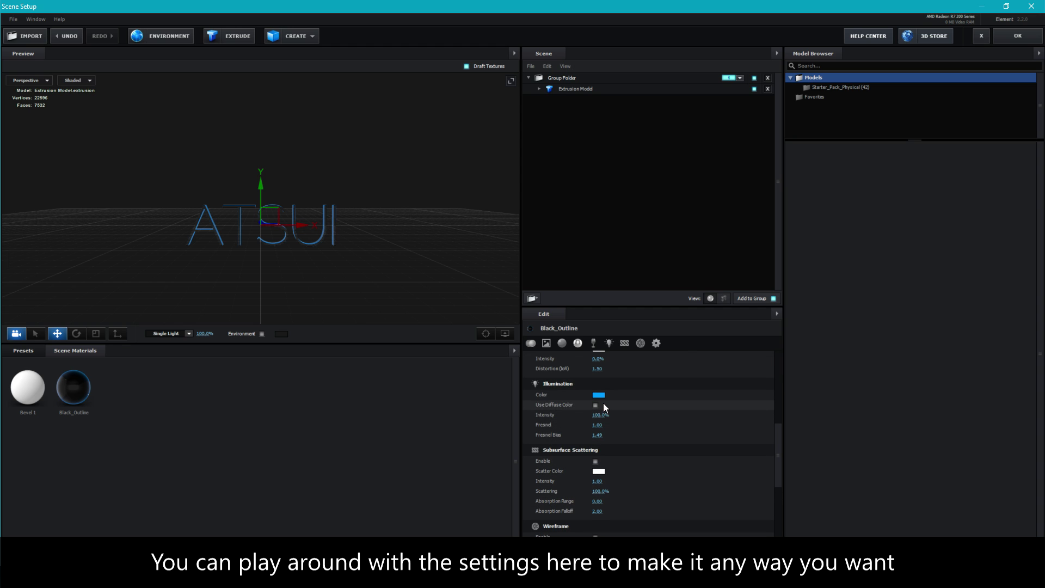
{"action": "left_click", "coordinate": [599, 396]}
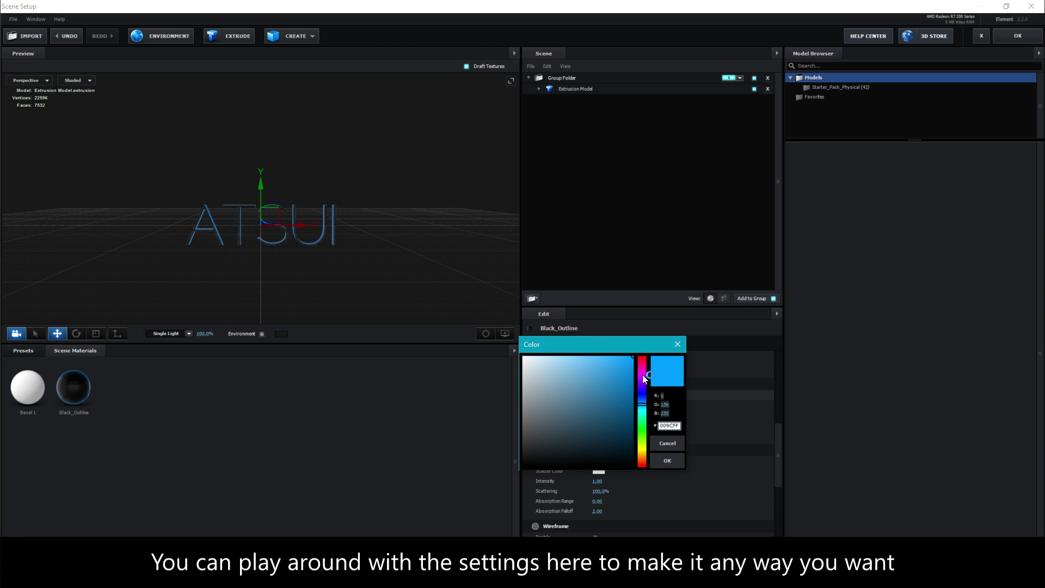
{"action": "mouse_move", "coordinate": [643, 380]}
{"action": "left_mouse_down"}
{"action": "mouse_move", "coordinate": [653, 426]}
{"action": "mouse_move", "coordinate": [653, 379]}
{"action": "left_mouse_up"}
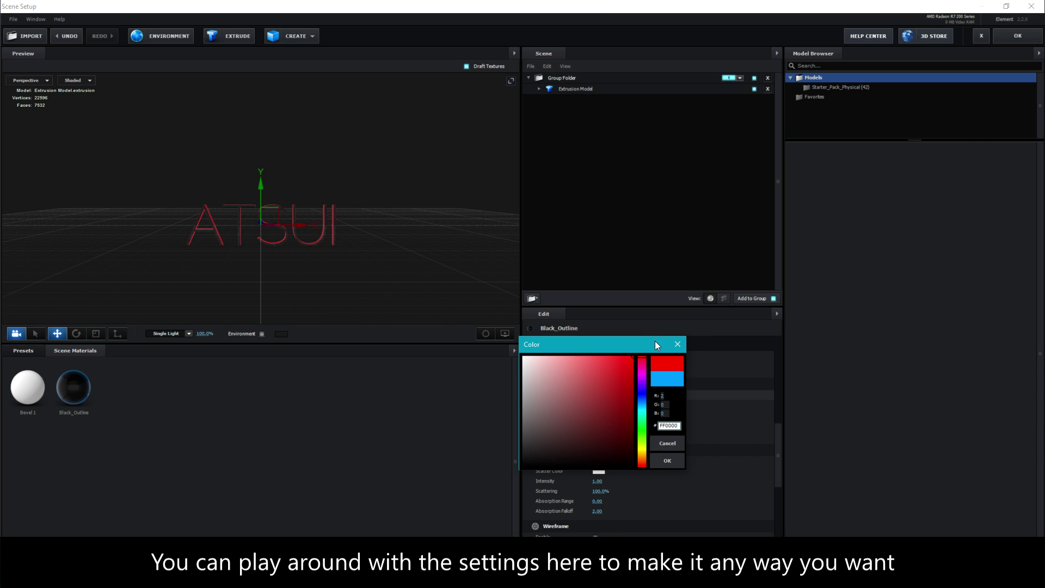
Load D:\pictures\original.jpg as the Black_Outline material's illumination texture
{"action": "left_click", "coordinate": [603, 425]}
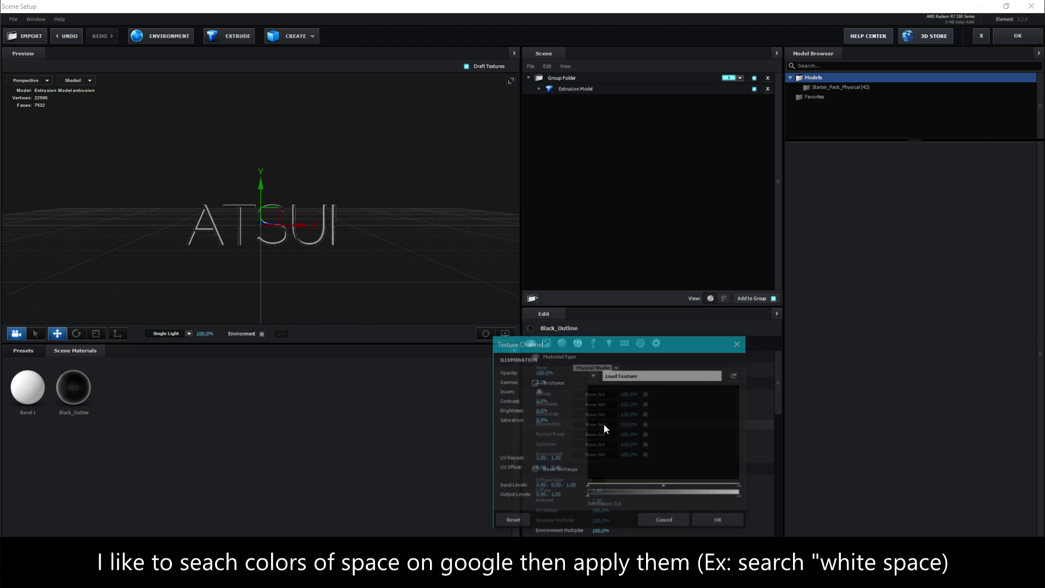
{"action": "scroll", "coordinate": [539, 436], "scroll_direction": "down", "scroll_amount": 5}
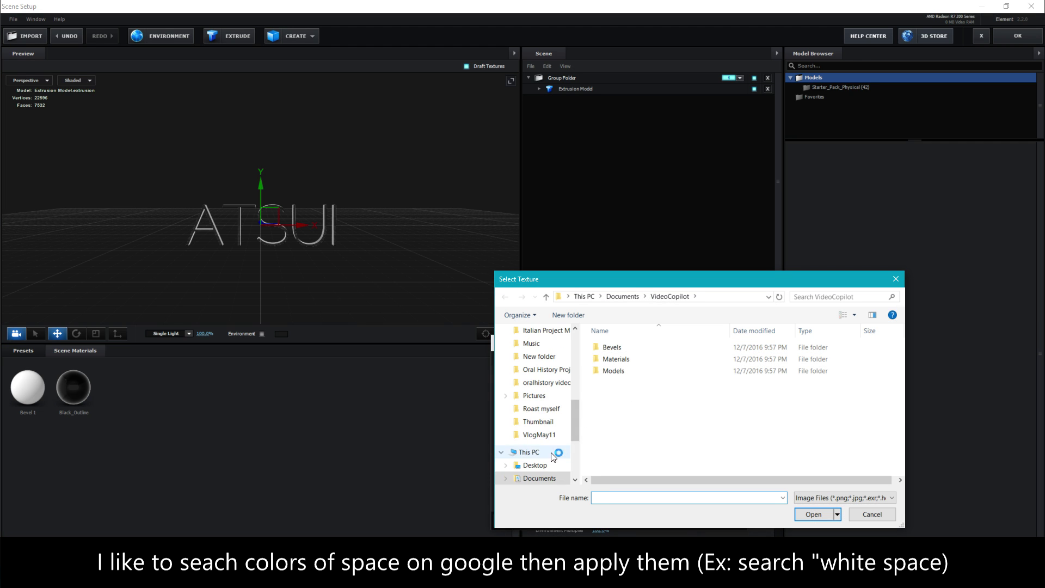
{"action": "left_click", "coordinate": [543, 478]}
{"action": "scroll", "coordinate": [645, 412], "scroll_direction": "down", "scroll_amount": 5}
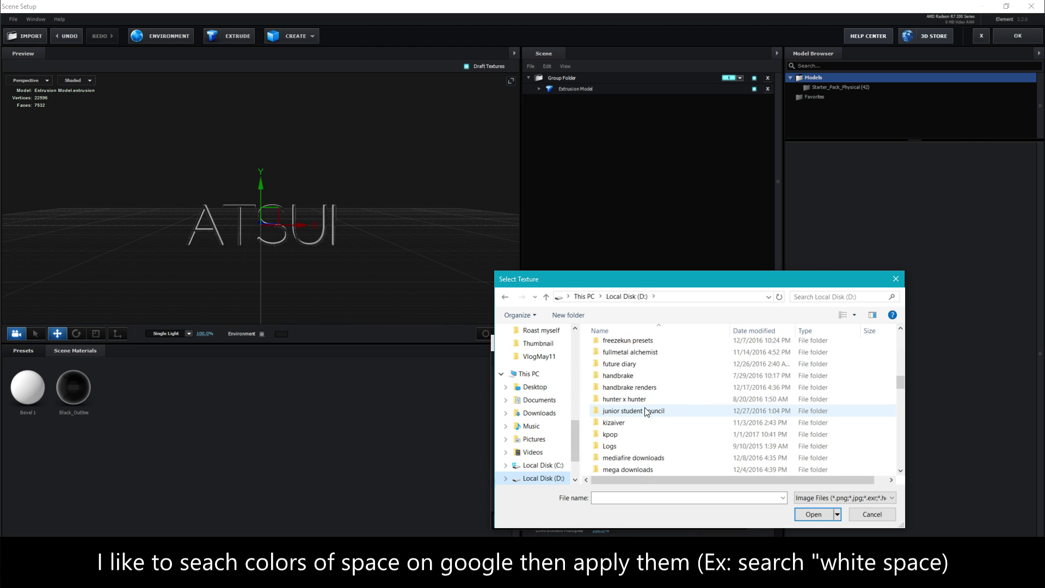
{"action": "scroll", "coordinate": [646, 411], "scroll_direction": "down", "scroll_amount": 5}
{"action": "left_click", "coordinate": [635, 376]}
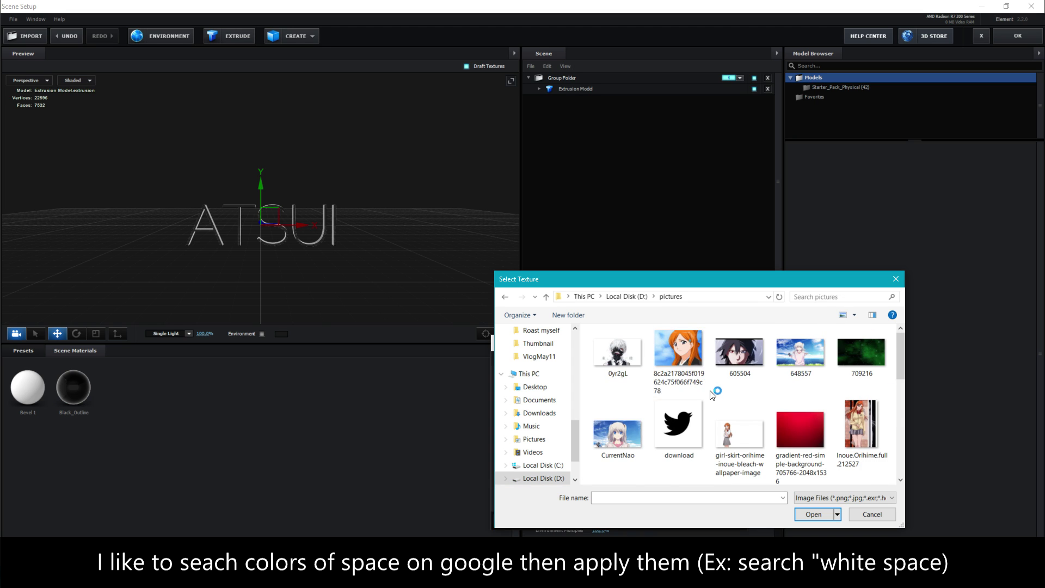
{"action": "scroll", "coordinate": [798, 377], "scroll_direction": "down", "scroll_amount": 2}
{"action": "scroll", "coordinate": [798, 377], "scroll_direction": "down", "scroll_amount": 2}
{"action": "scroll", "coordinate": [798, 377], "scroll_direction": "down", "scroll_amount": 2}
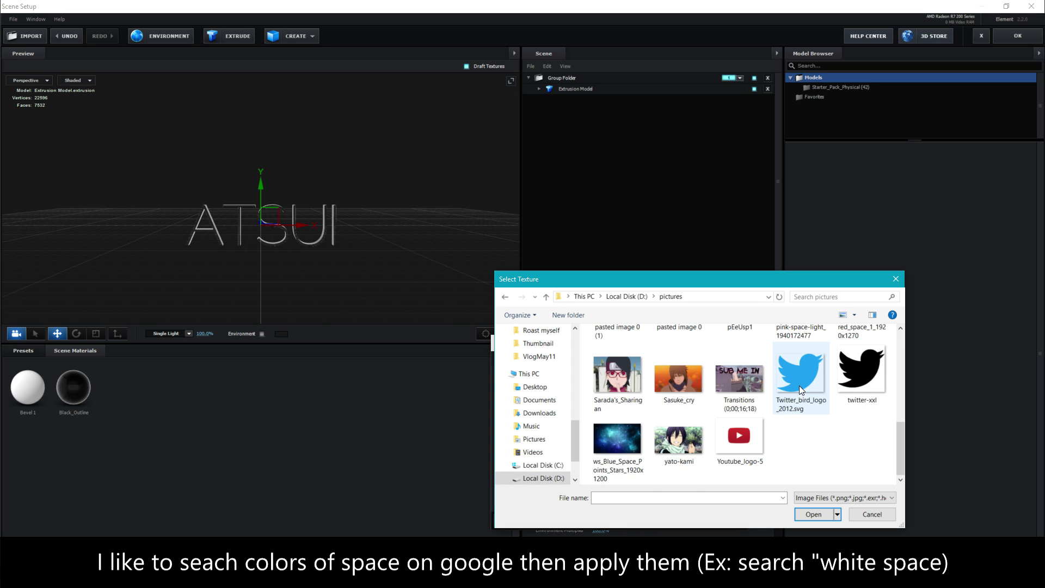
{"action": "scroll", "coordinate": [799, 386], "scroll_direction": "up", "scroll_amount": 2}
{"action": "scroll", "coordinate": [800, 392], "scroll_direction": "up", "scroll_amount": 2}
{"action": "left_click", "coordinate": [804, 418]}
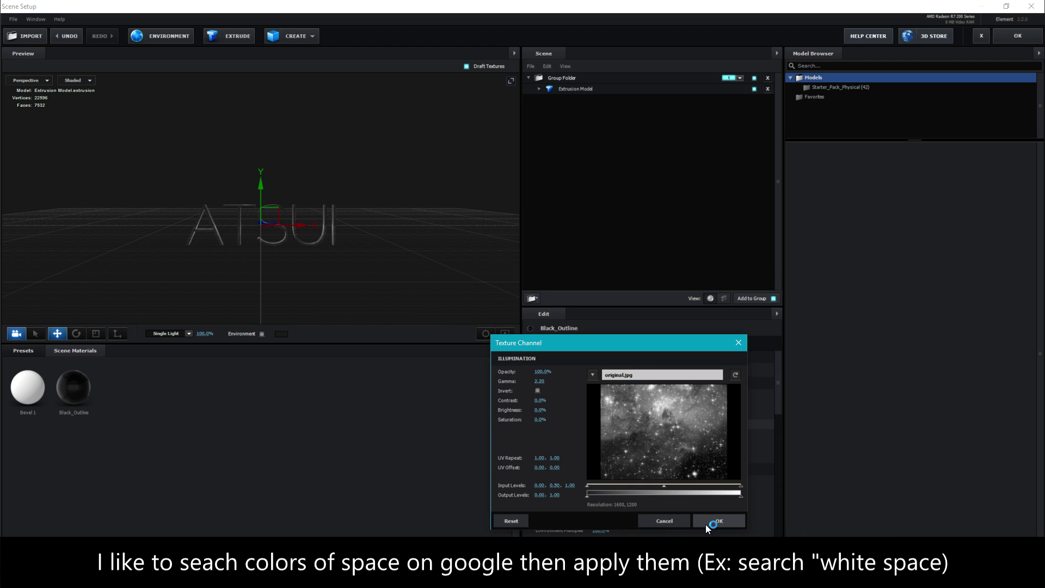
{"action": "left_click", "coordinate": [708, 524]}
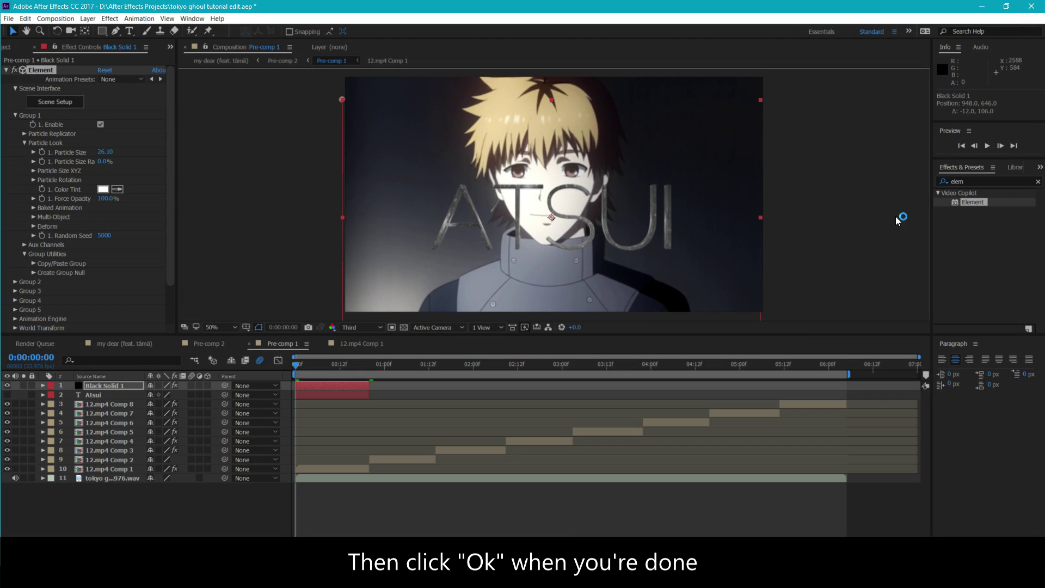
Raise Group 1 Particle Size to 26.10 and move the ATSUI text down to 948, 646
{"action": "left_click", "coordinate": [15, 115]}
{"action": "left_click", "coordinate": [15, 115]}
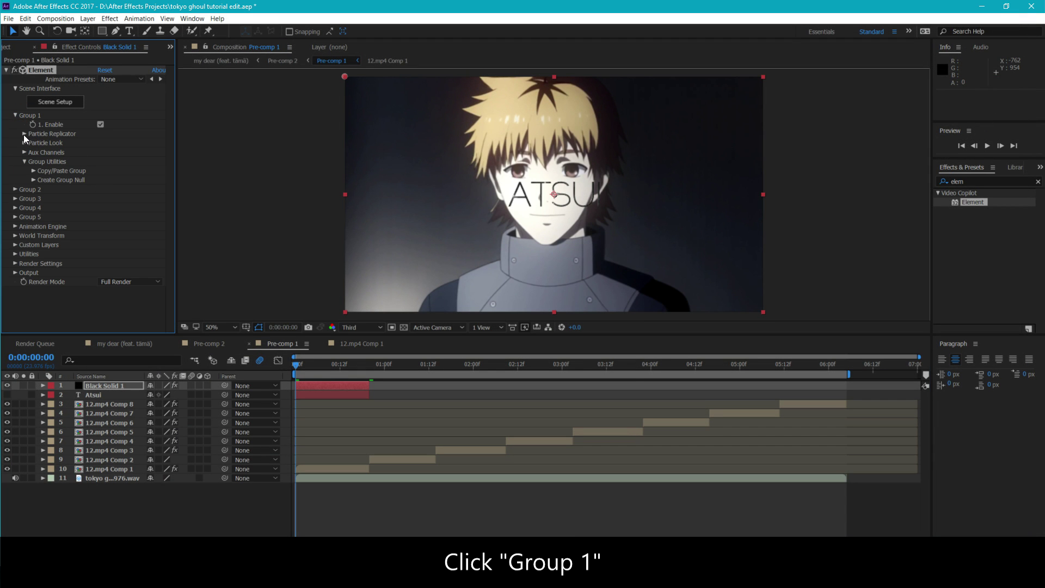
{"action": "left_click", "coordinate": [24, 142]}
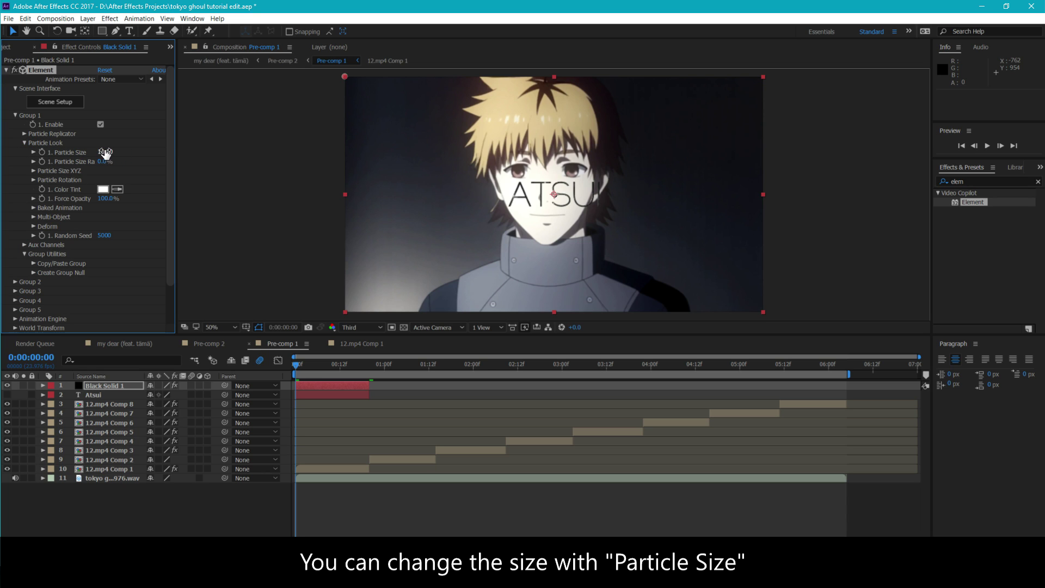
{"action": "left_click_drag", "start_coordinate": [117, 152], "coordinate": [197, 156]}
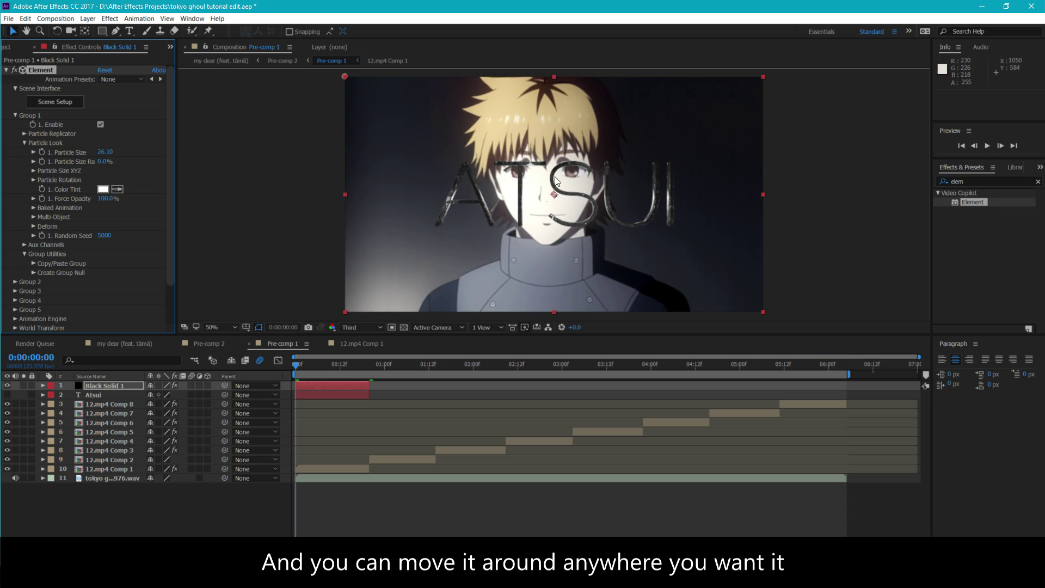
{"action": "left_click_drag", "start_coordinate": [578, 194], "coordinate": [574, 218]}
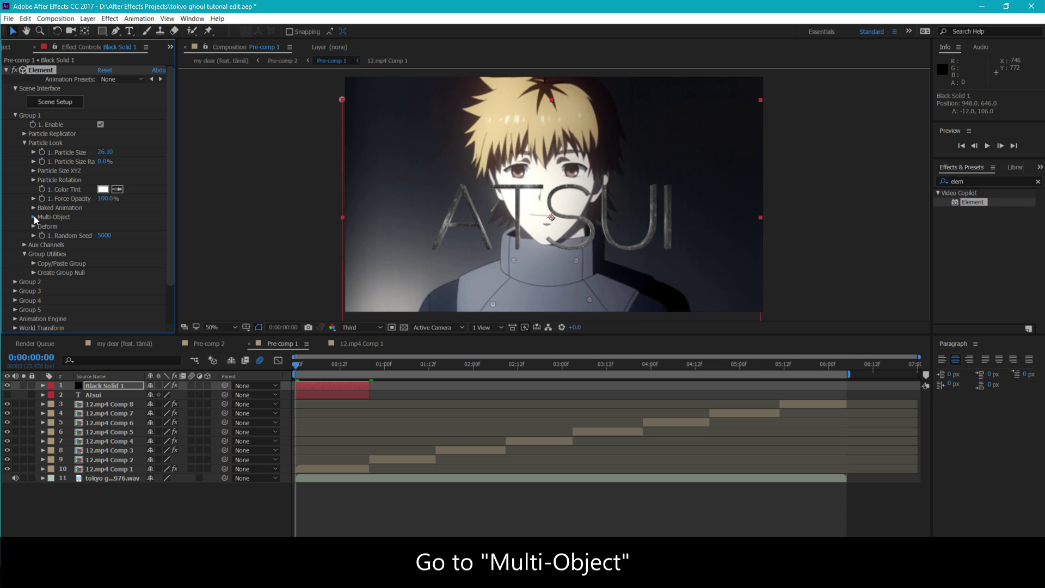
Enable Multi-Object and keyframe its rotation at 8° on the first frame
{"action": "left_click", "coordinate": [34, 217]}
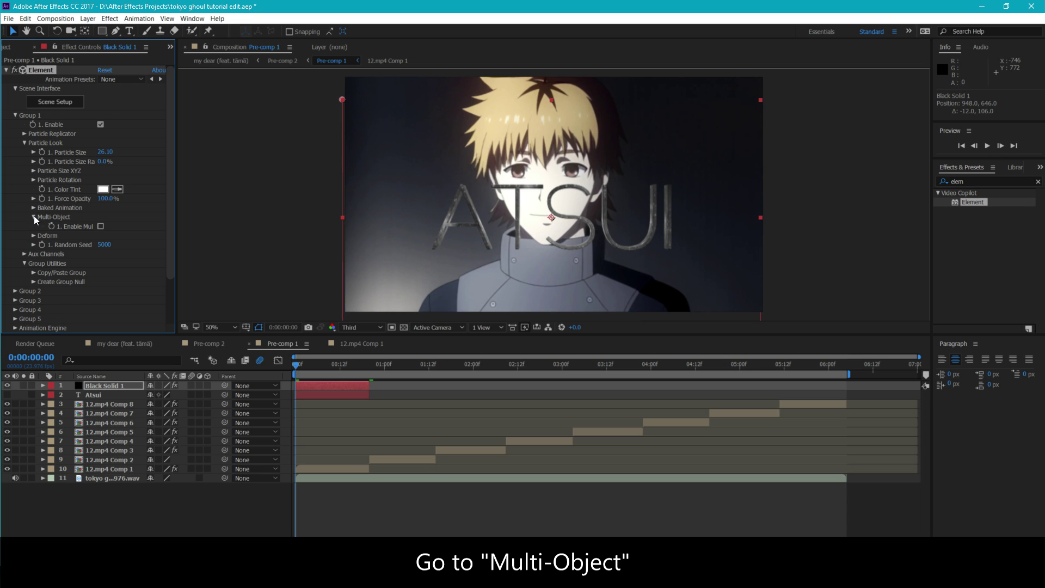
{"action": "left_click", "coordinate": [100, 226]}
{"action": "scroll", "coordinate": [100, 229], "scroll_direction": "down", "scroll_amount": 3}
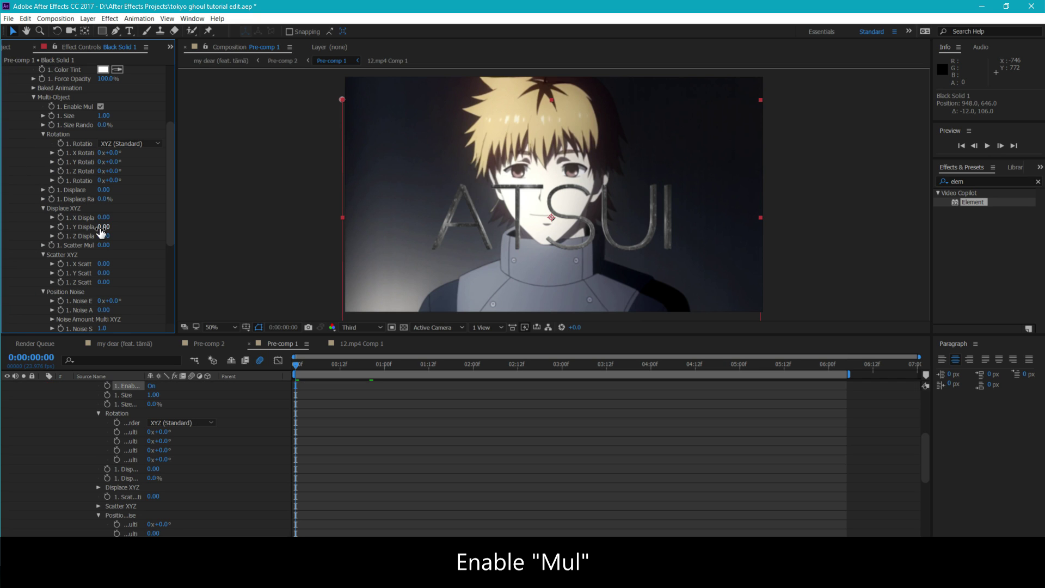
{"action": "left_click", "coordinate": [61, 181]}
{"action": "left_click", "coordinate": [111, 180]}
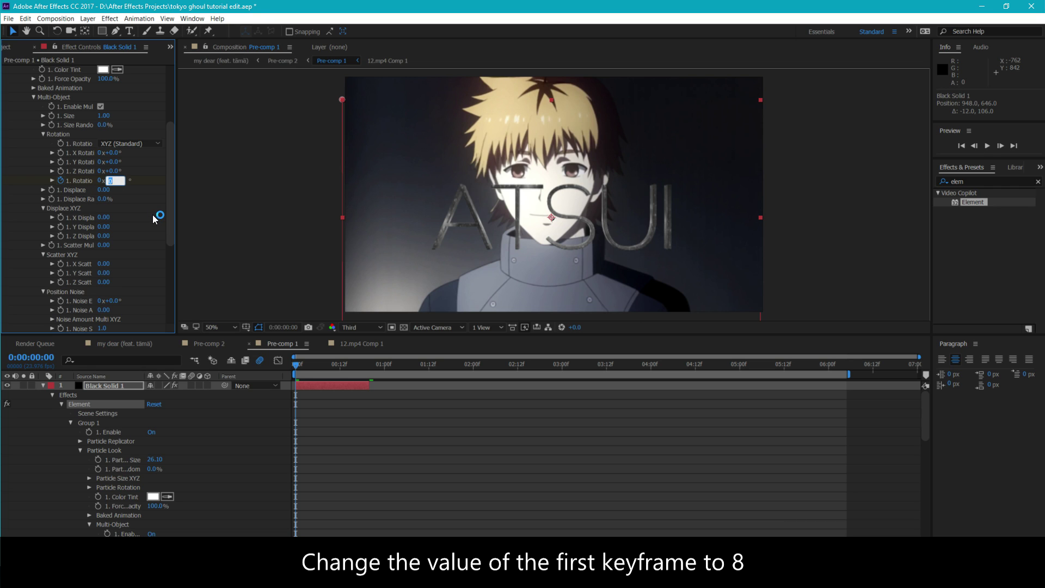
{"action": "type", "text": "8"}
{"action": "key", "text": "Return"}
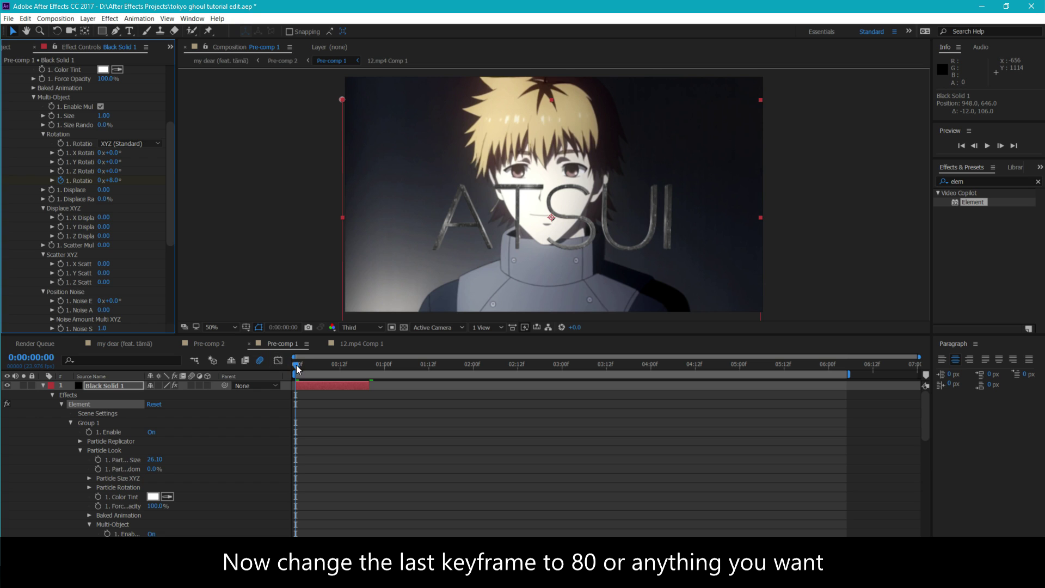
Set the rotation to 80° at frame 20 and select both rotation keyframes
{"action": "left_click_drag", "start_coordinate": [287, 365], "coordinate": [373, 420]}
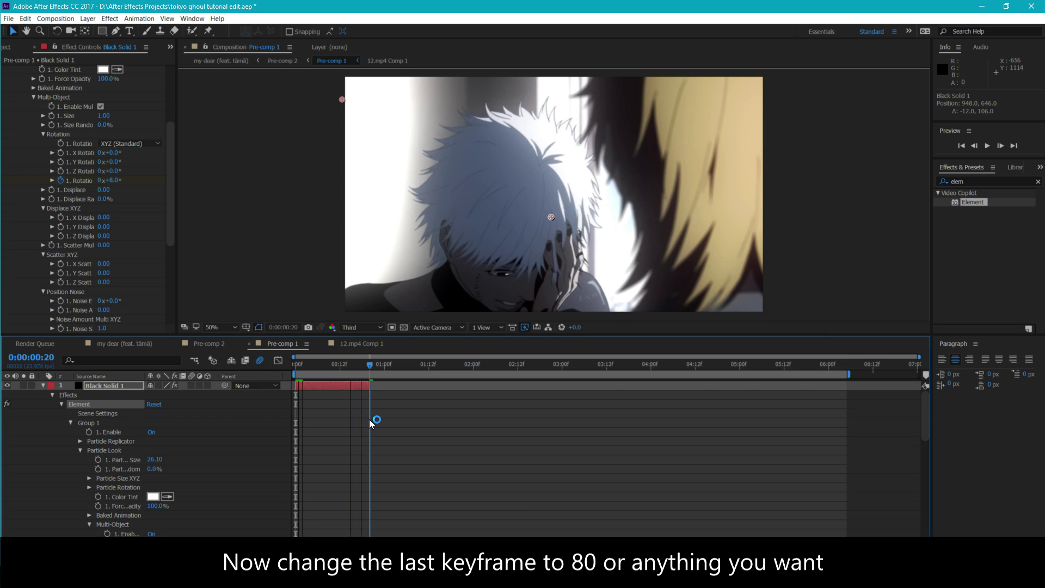
{"action": "left_click", "coordinate": [111, 181]}
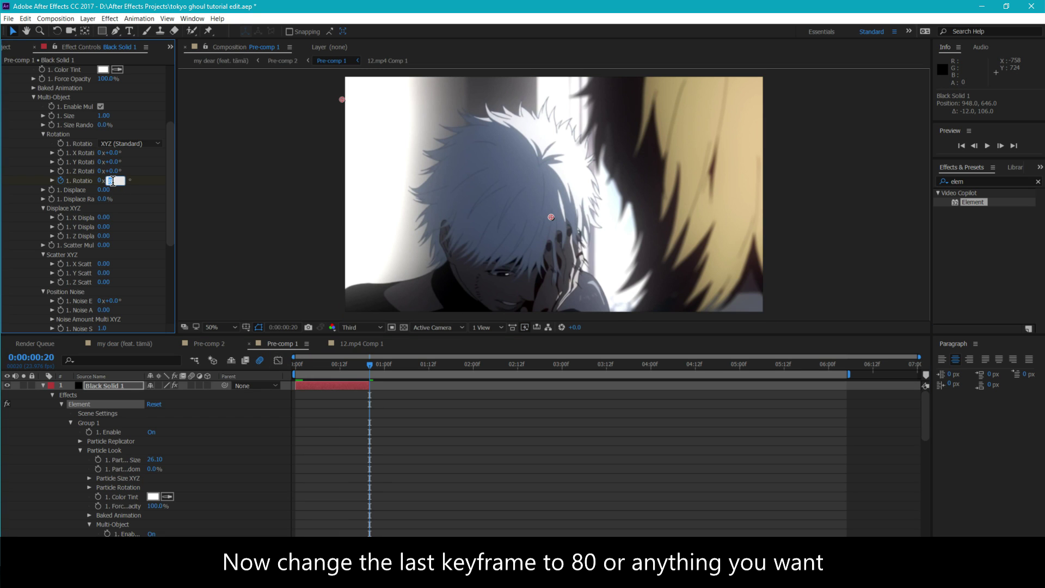
{"action": "type", "text": "80"}
{"action": "key", "text": "Return"}
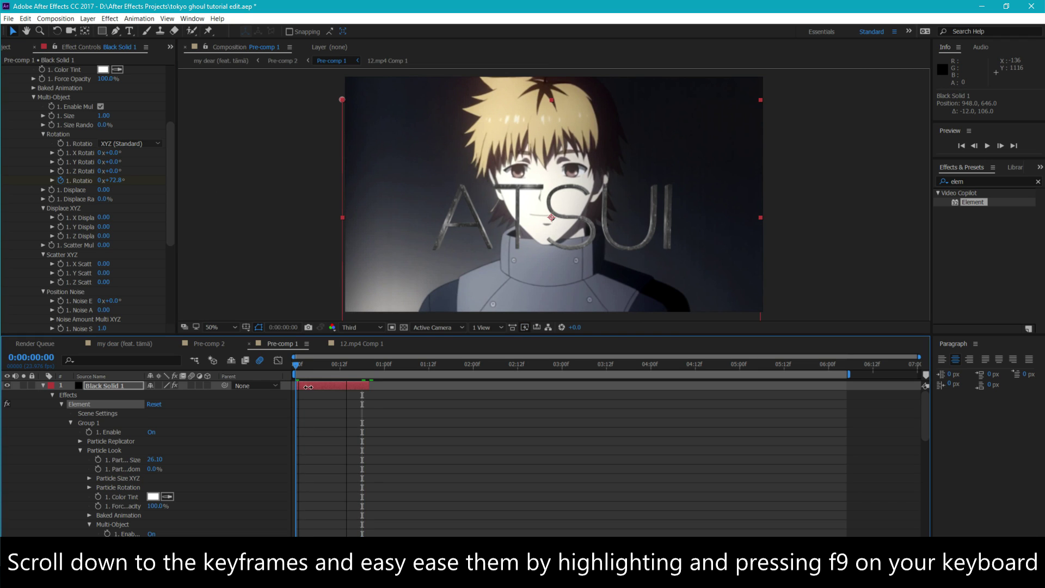
{"action": "scroll", "coordinate": [366, 413], "scroll_direction": "down", "scroll_amount": 5}
{"action": "left_click", "coordinate": [384, 440]}
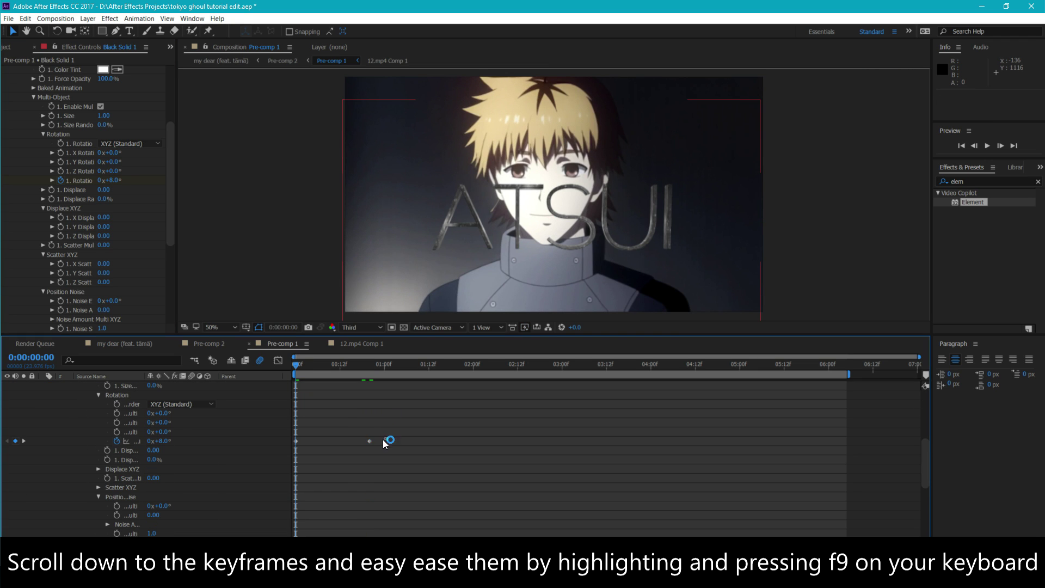
{"action": "left_click_drag", "start_coordinate": [307, 444], "coordinate": [289, 440]}
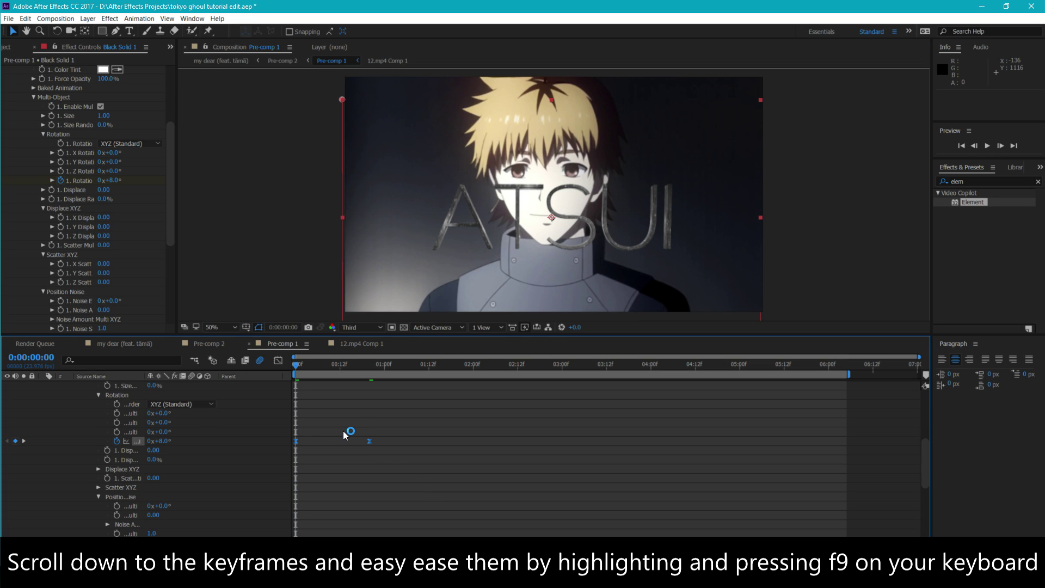
{"action": "scroll", "coordinate": [348, 430], "scroll_direction": "up", "scroll_amount": 5}
Enable the Animation Engine and keyframe Animation at 100% on the first frame
{"action": "scroll", "coordinate": [62, 155], "scroll_direction": "up", "scroll_amount": 5}
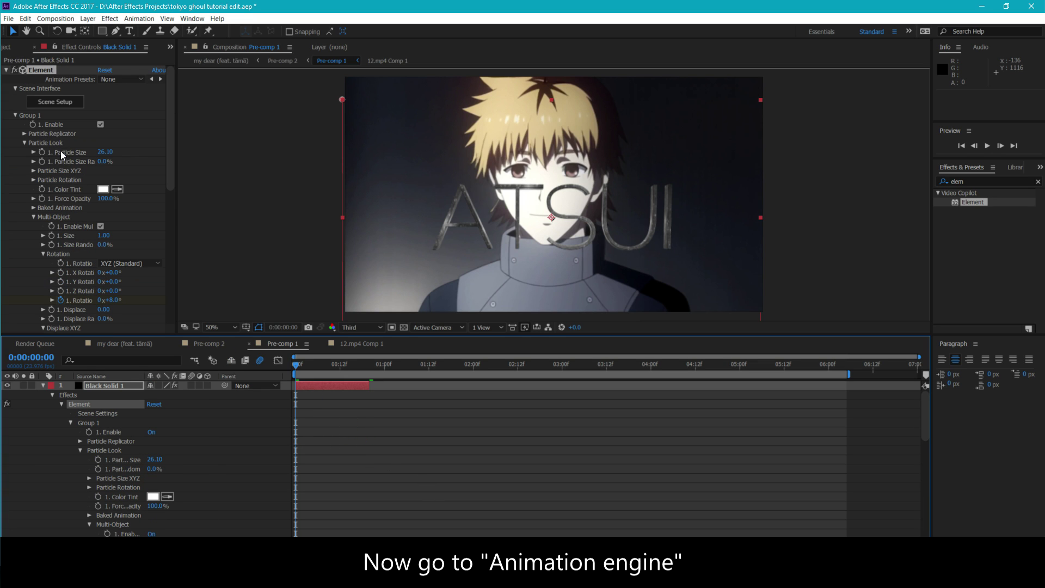
{"action": "left_click", "coordinate": [16, 116]}
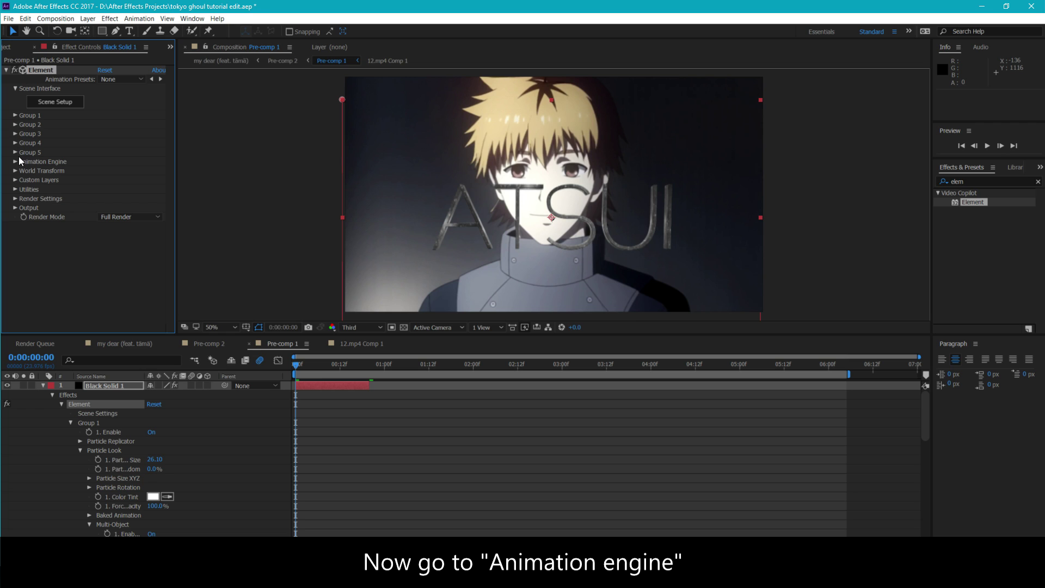
{"action": "left_click", "coordinate": [16, 162]}
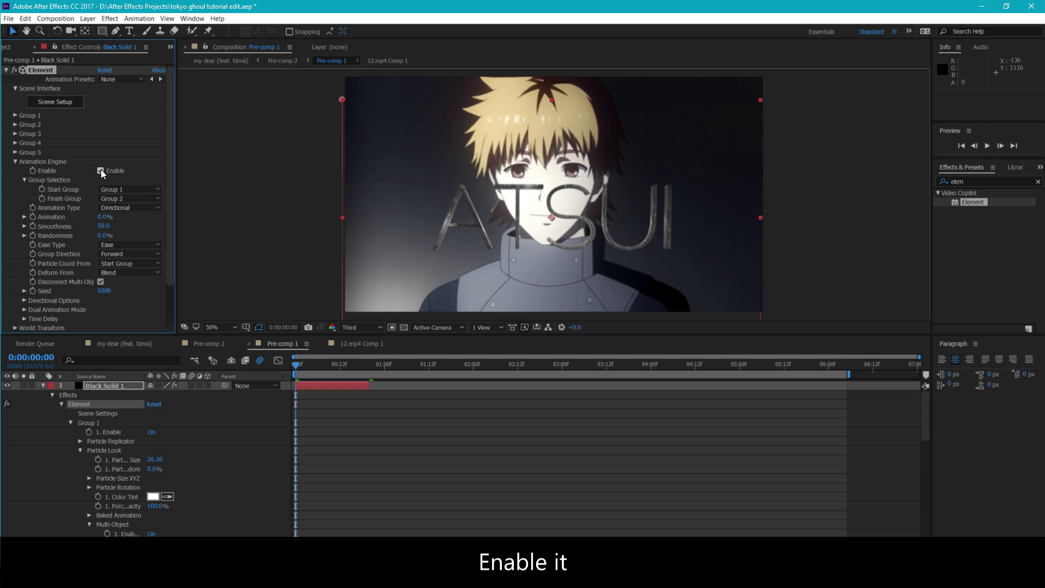
{"action": "left_click", "coordinate": [33, 216]}
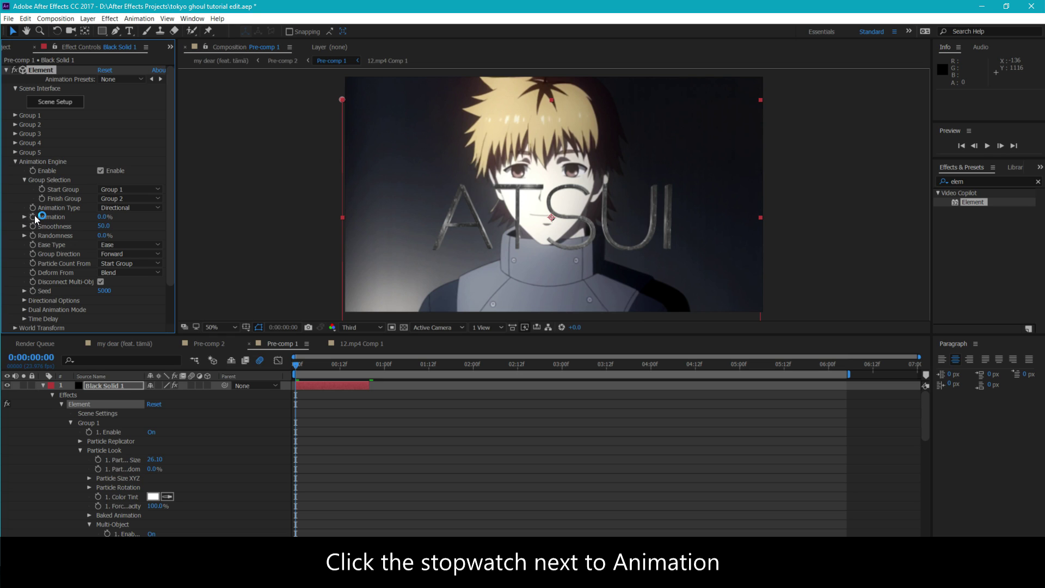
{"action": "left_click", "coordinate": [104, 217]}
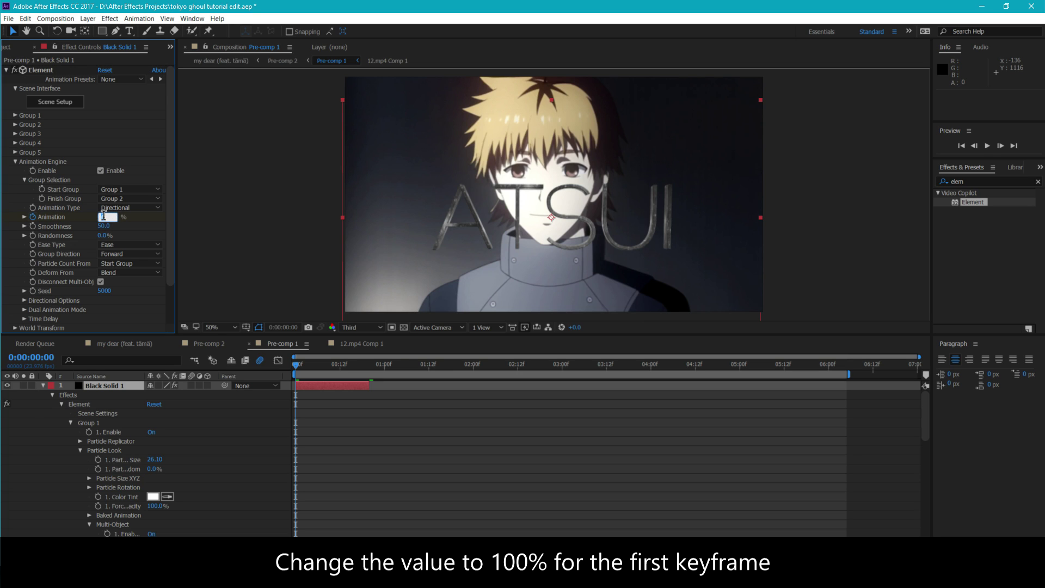
{"action": "type", "text": "10"}
{"action": "key", "text": "Return"}
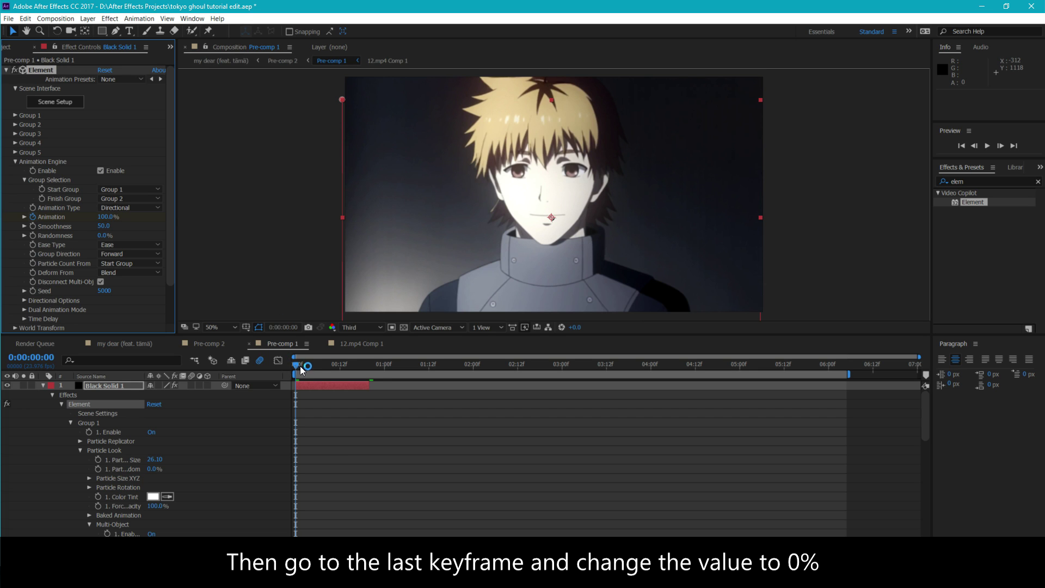
Set the Animation amount to 0% at frame 20
{"action": "left_click_drag", "start_coordinate": [313, 379], "coordinate": [371, 403]}
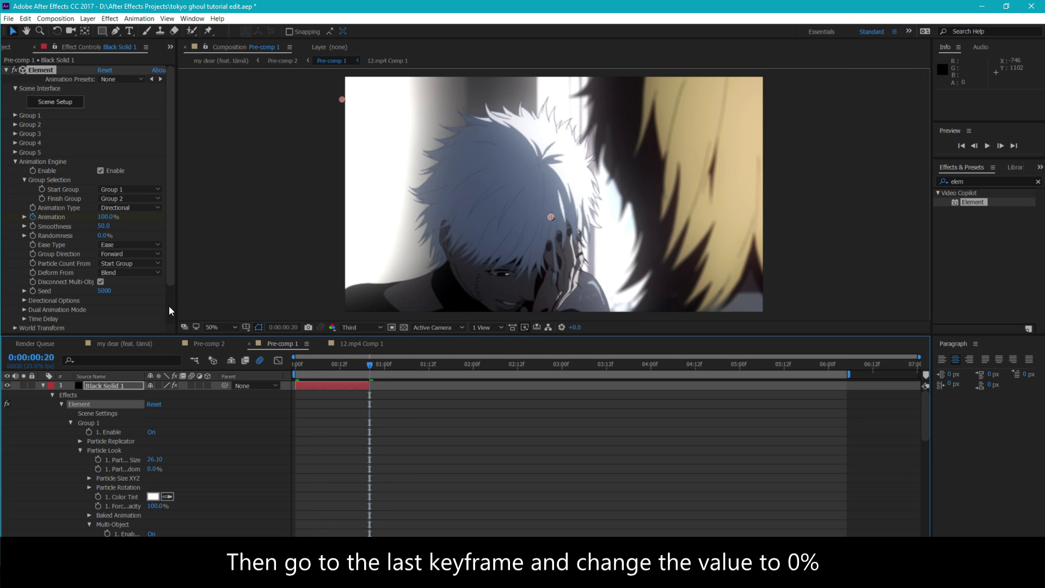
{"action": "left_click", "coordinate": [109, 217]}
{"action": "type", "text": "0"}
{"action": "key", "text": "Return"}
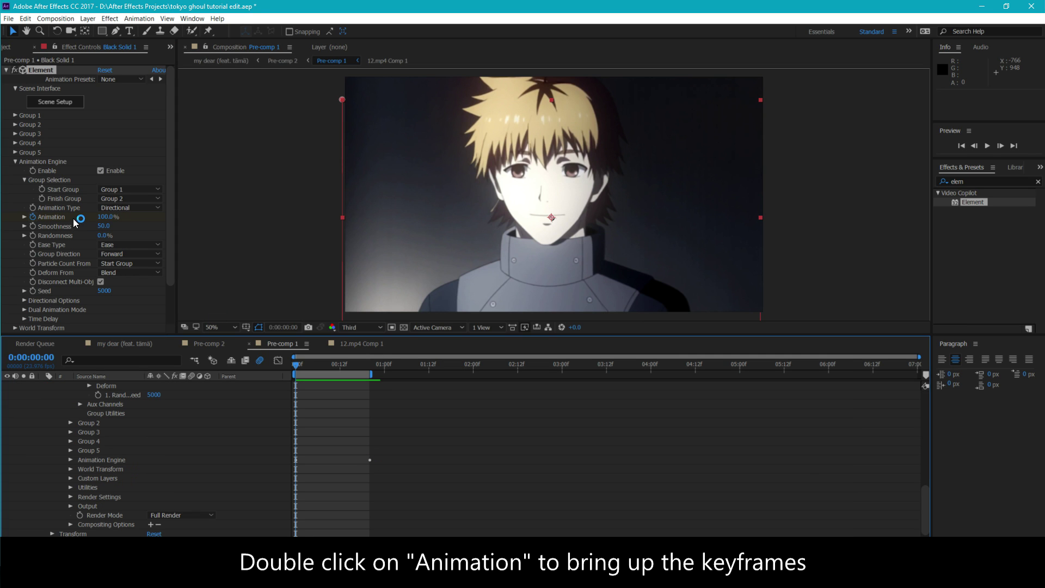
Apply easy ease to both Animation keyframes and open their value graph
{"action": "double_click", "coordinate": [51, 217]}
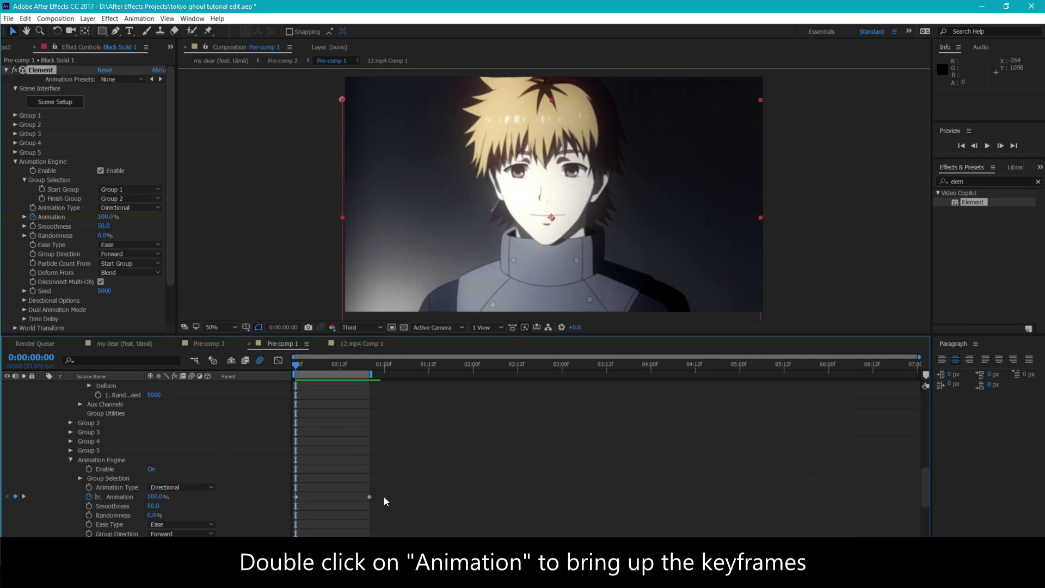
{"action": "left_click_drag", "start_coordinate": [384, 497], "coordinate": [291, 496]}
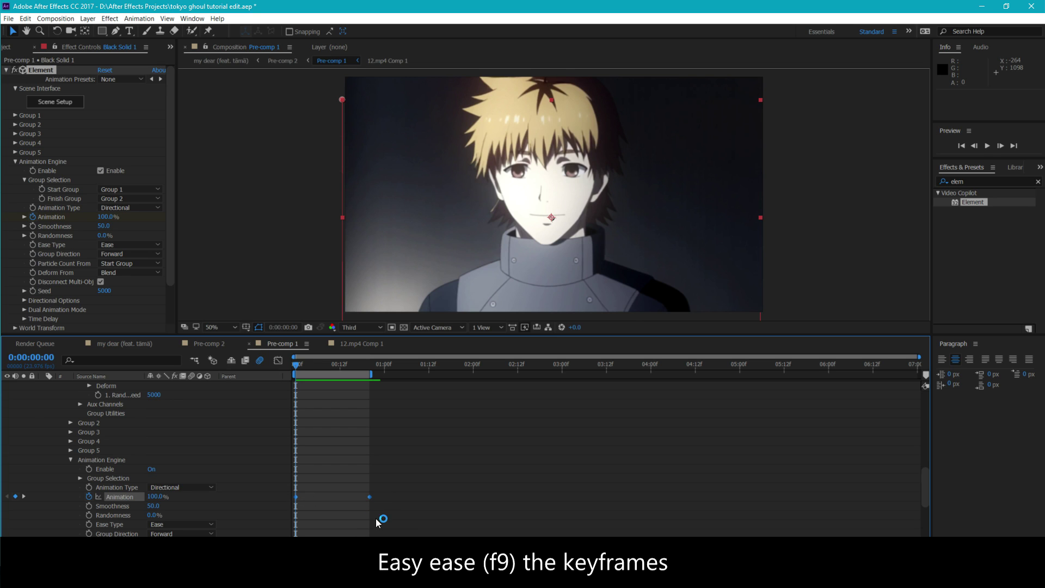
{"action": "key", "text": "F9"}
{"action": "left_click_drag", "start_coordinate": [384, 497], "coordinate": [289, 501]}
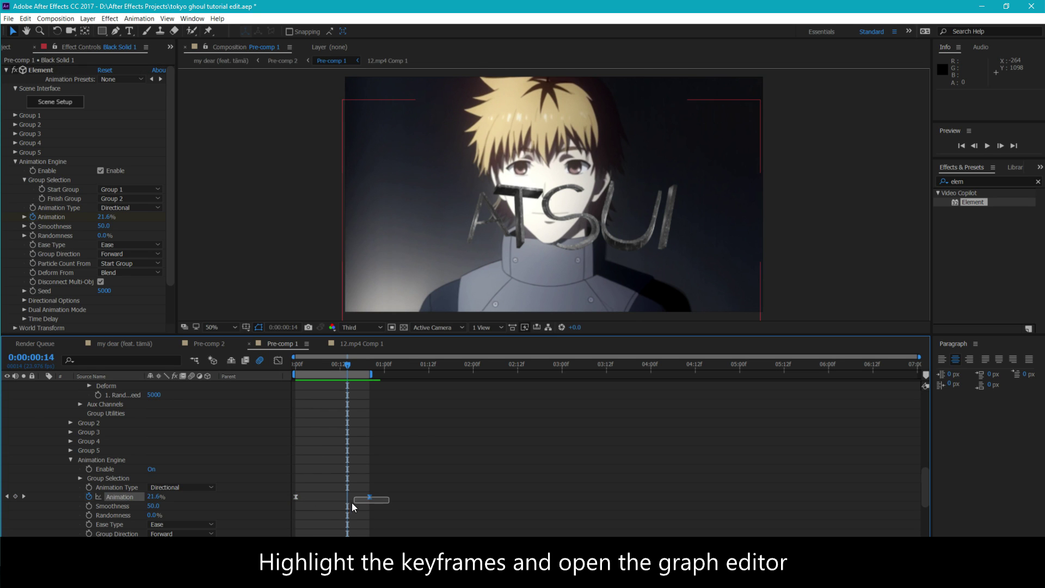
{"action": "left_click", "coordinate": [278, 361]}
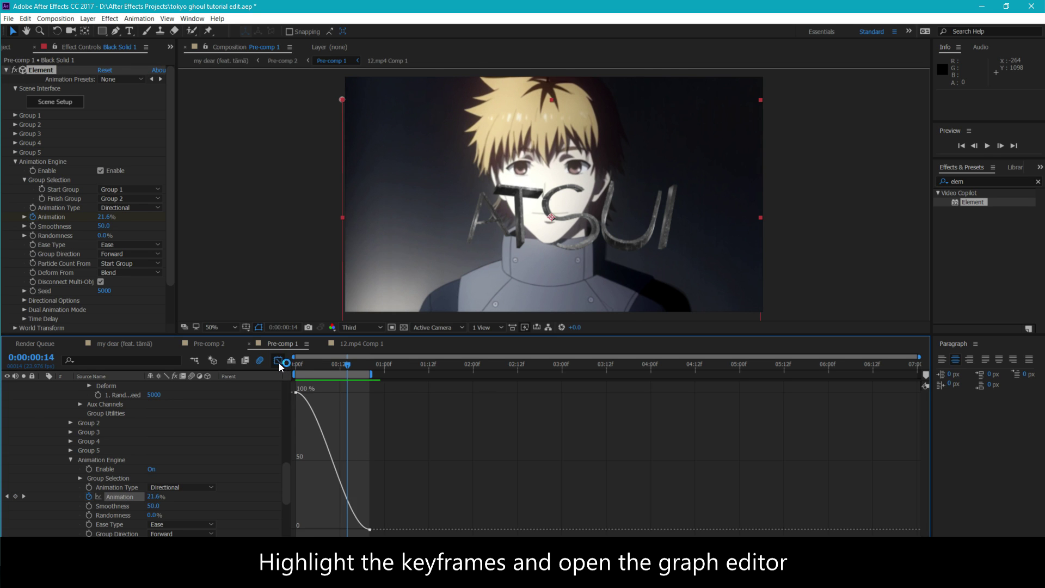
{"action": "key", "text": "semicolon"}
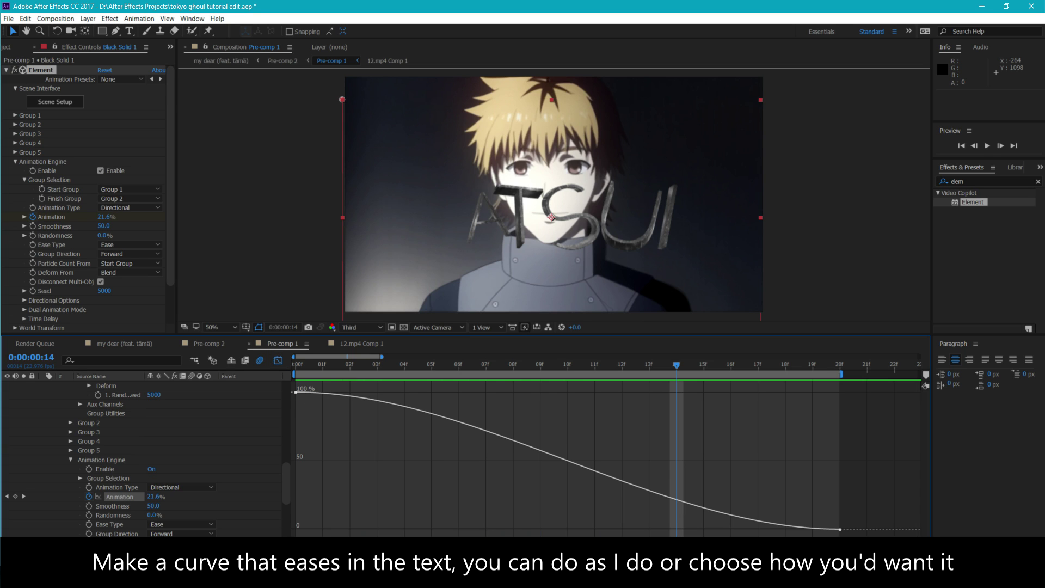
Reshape the Animation curve for a sharp drop from the first keyframe and long ease into the last
{"action": "left_click", "coordinate": [302, 394]}
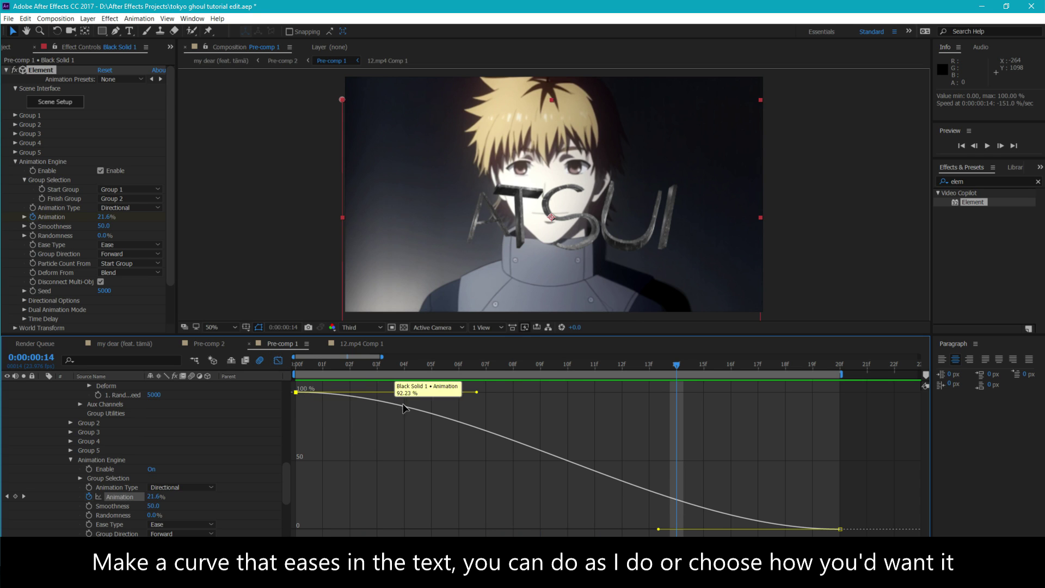
{"action": "left_click_drag", "start_coordinate": [476, 392], "coordinate": [301, 443]}
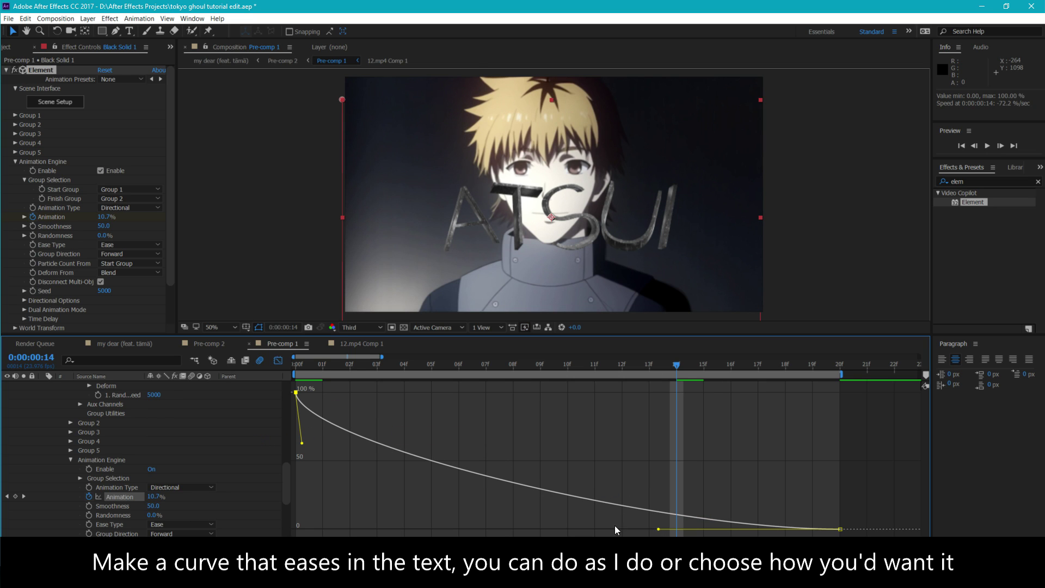
{"action": "left_click_drag", "start_coordinate": [658, 528], "coordinate": [547, 529]}
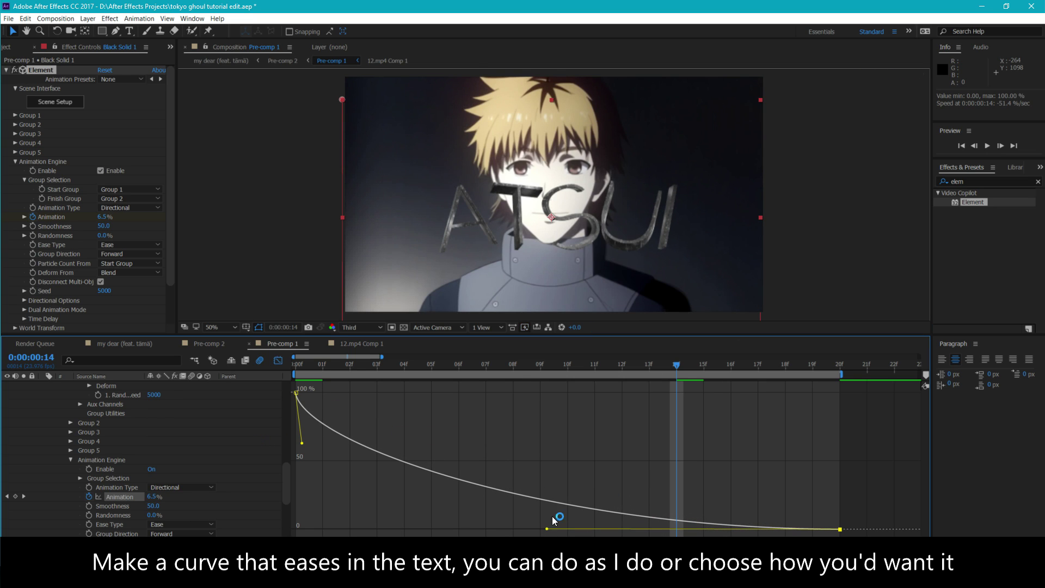
{"action": "left_click_drag", "start_coordinate": [677, 364], "coordinate": [404, 364]}
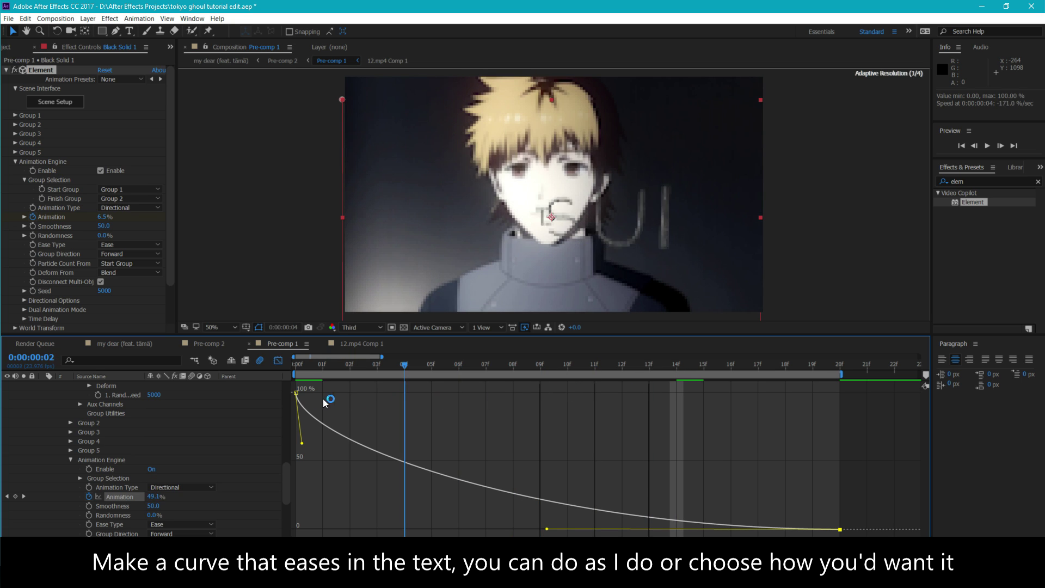
{"action": "key", "text": "Page_Down"}
{"action": "key", "text": "Home"}
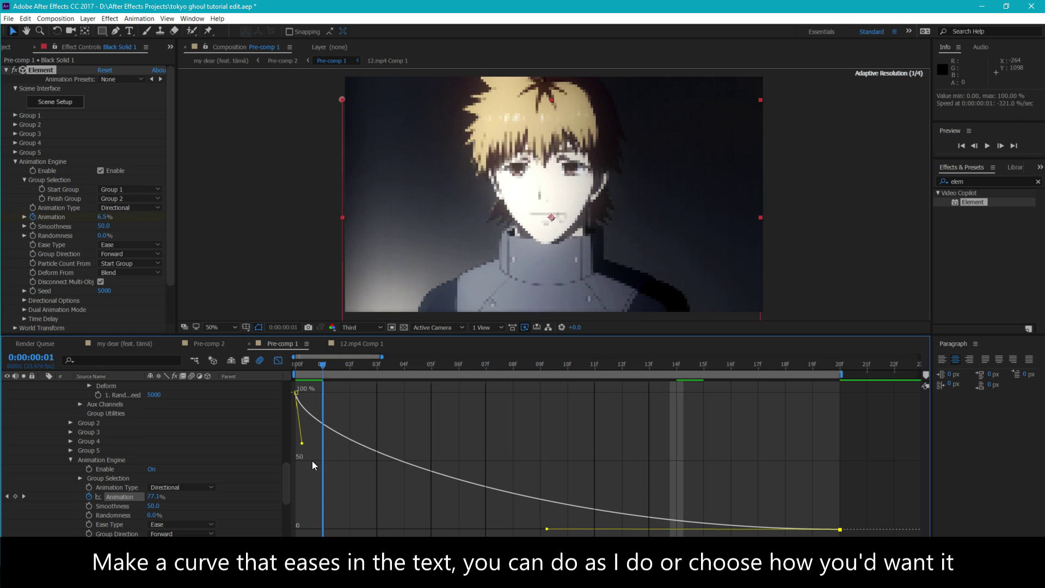
{"action": "left_click_drag", "start_coordinate": [547, 529], "coordinate": [469, 529]}
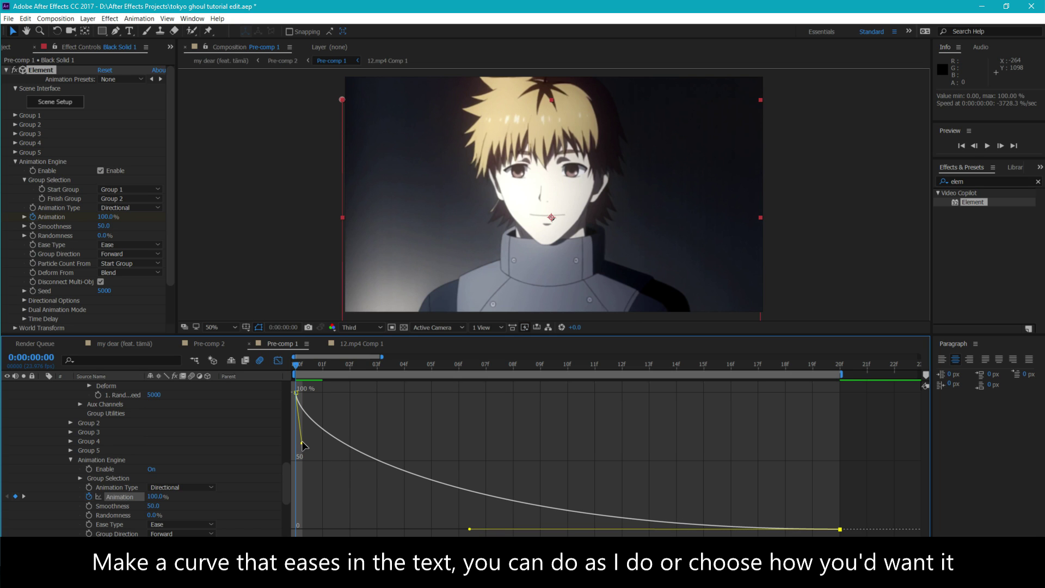
{"action": "left_click_drag", "start_coordinate": [303, 446], "coordinate": [302, 452]}
Preview the eased animation and fine-tune both Bezier handles
{"action": "key", "text": "space"}
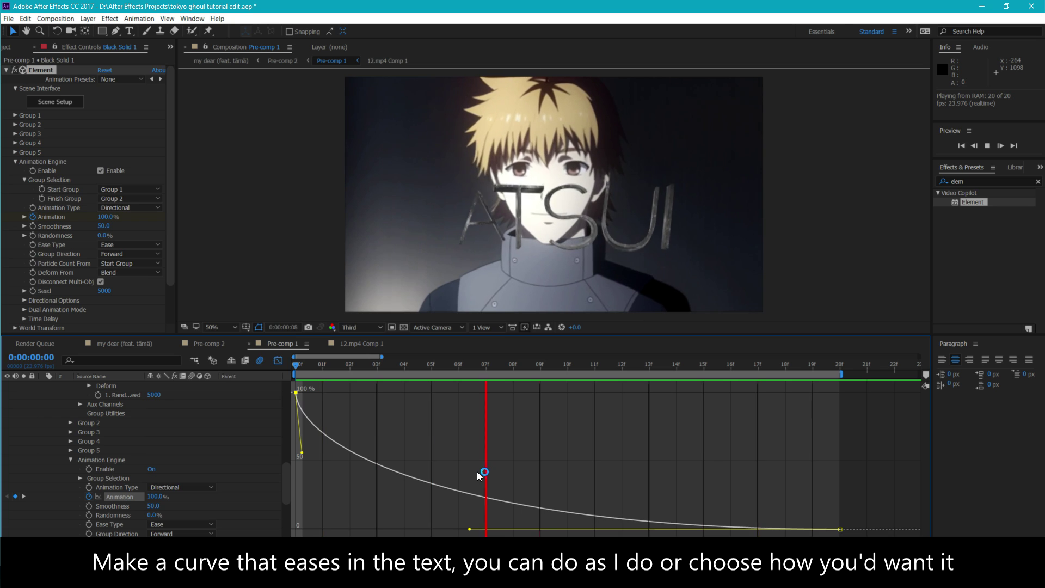
{"action": "key", "text": "space"}
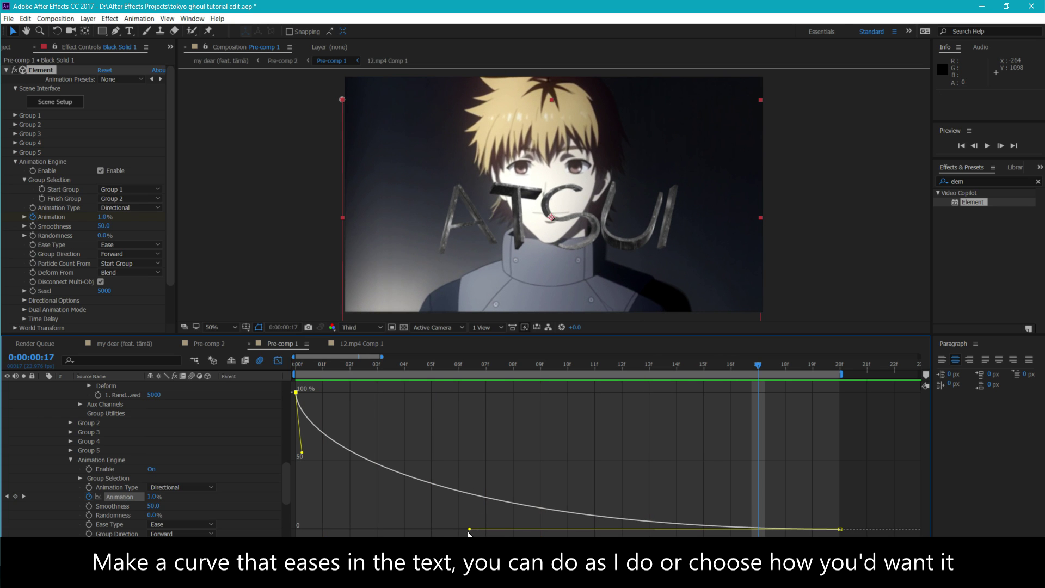
{"action": "left_click_drag", "start_coordinate": [470, 530], "coordinate": [510, 529]}
{"action": "left_click_drag", "start_coordinate": [300, 454], "coordinate": [302, 462]}
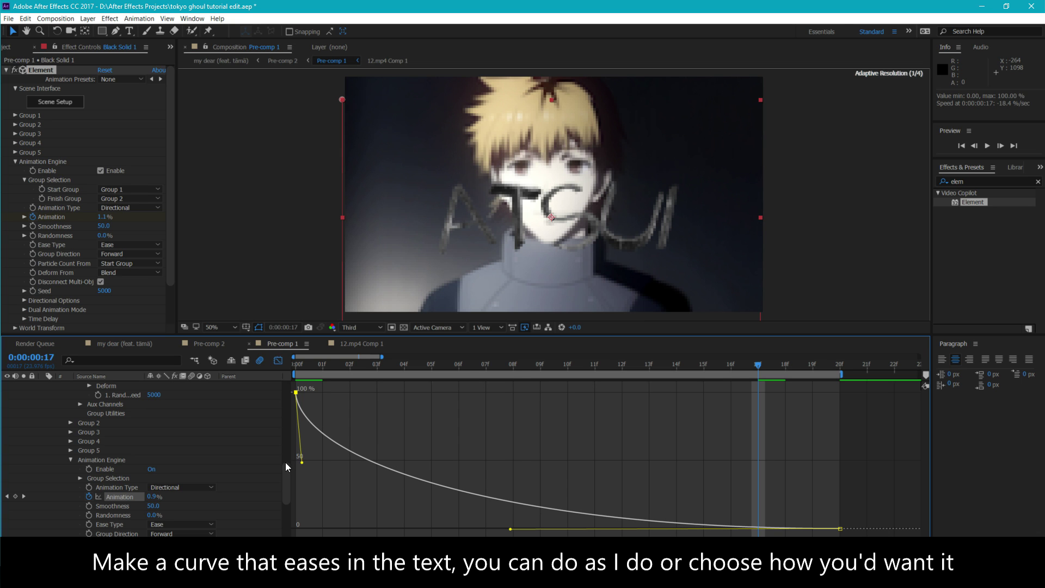
{"action": "key", "text": "space"}
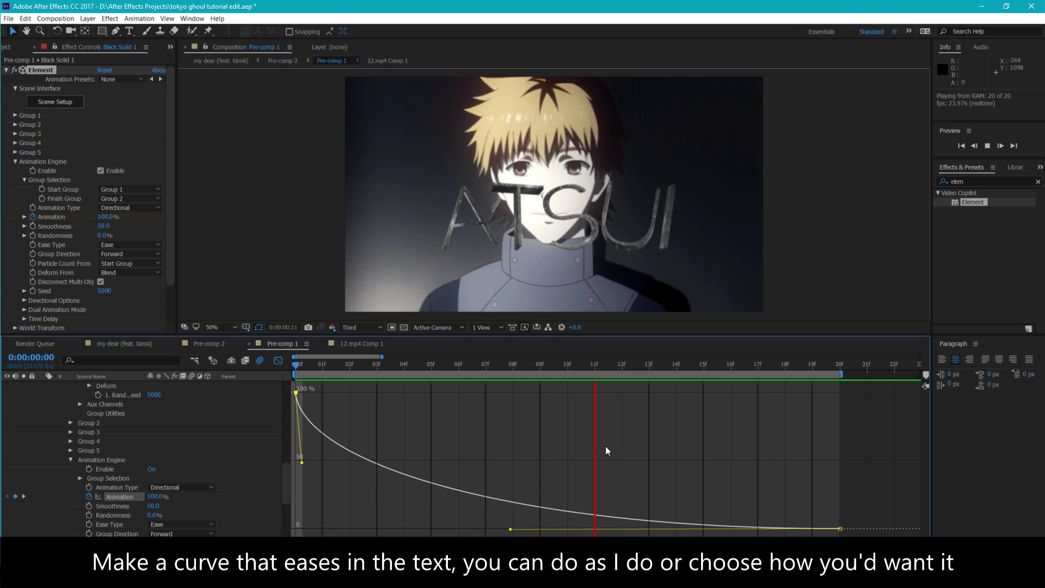
Apply S_Rays to Black Solid 1 and set Rays Length to 0.400
{"action": "key", "text": "space"}
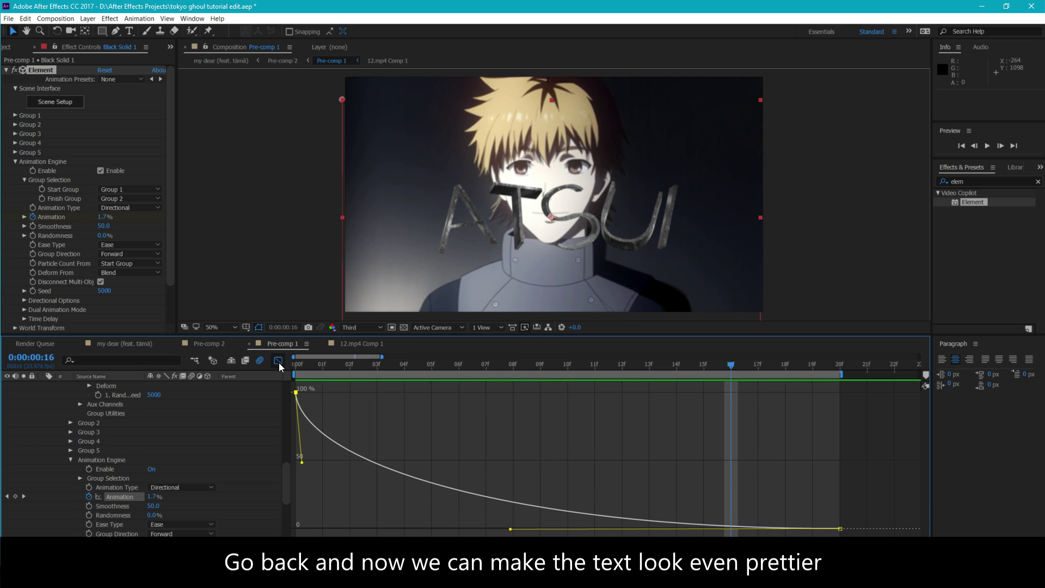
{"action": "left_click", "coordinate": [279, 360]}
{"action": "key", "text": ";"}
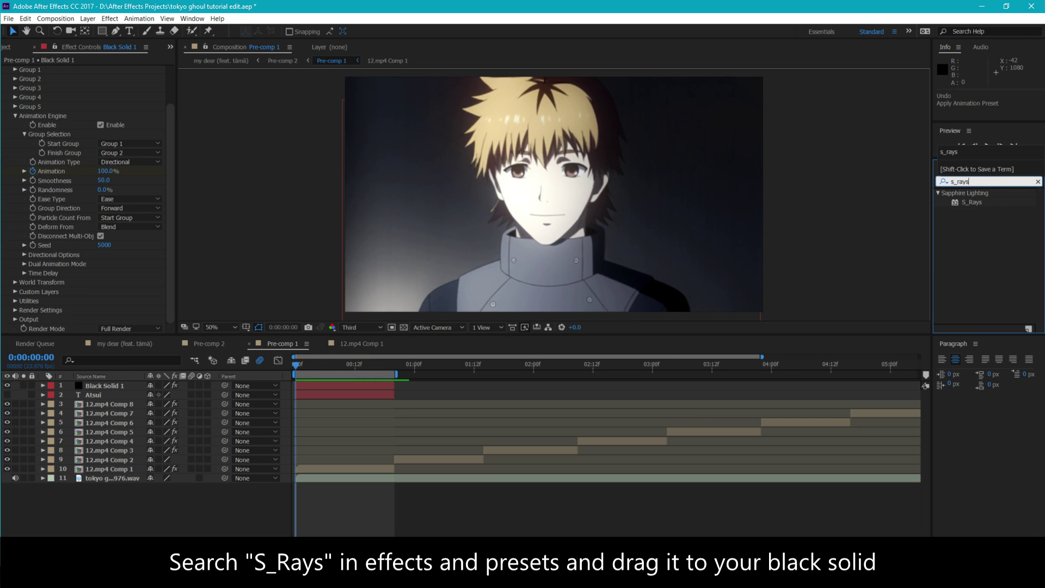
{"action": "left_click_drag", "start_coordinate": [972, 202], "coordinate": [103, 385]}
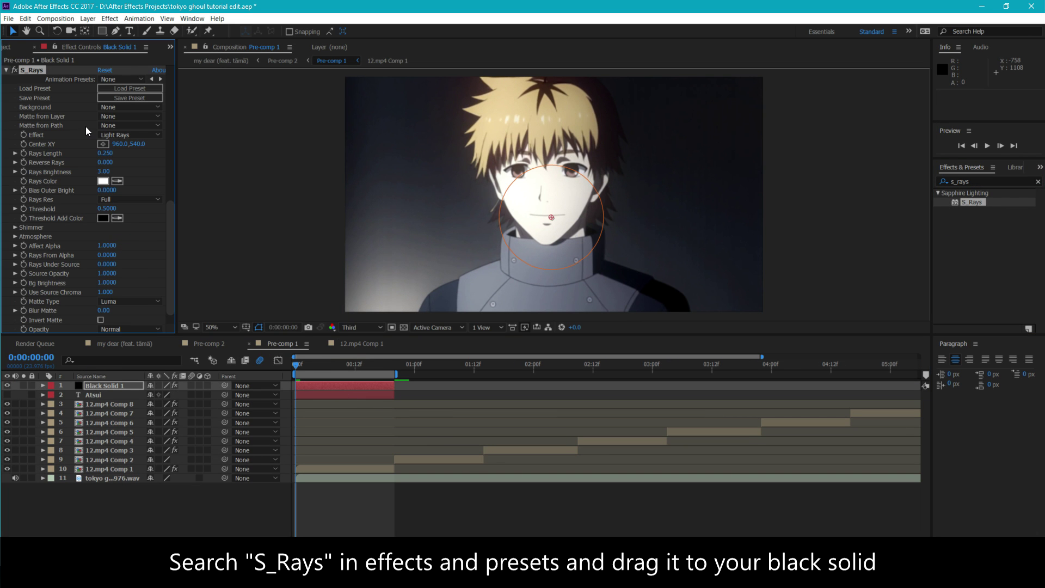
{"action": "left_click", "coordinate": [106, 153]}
{"action": "type", "text": "0.4"}
{"action": "key", "text": "Return"}
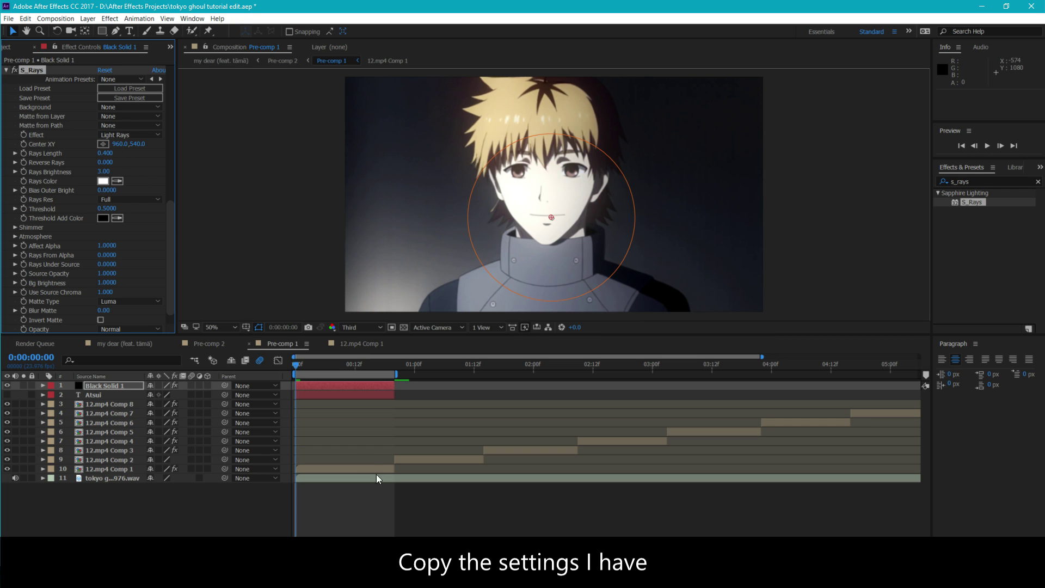
Lower S_Rays Rays Brightness to 0.70
{"action": "left_click_drag", "start_coordinate": [295, 364], "coordinate": [346, 363]}
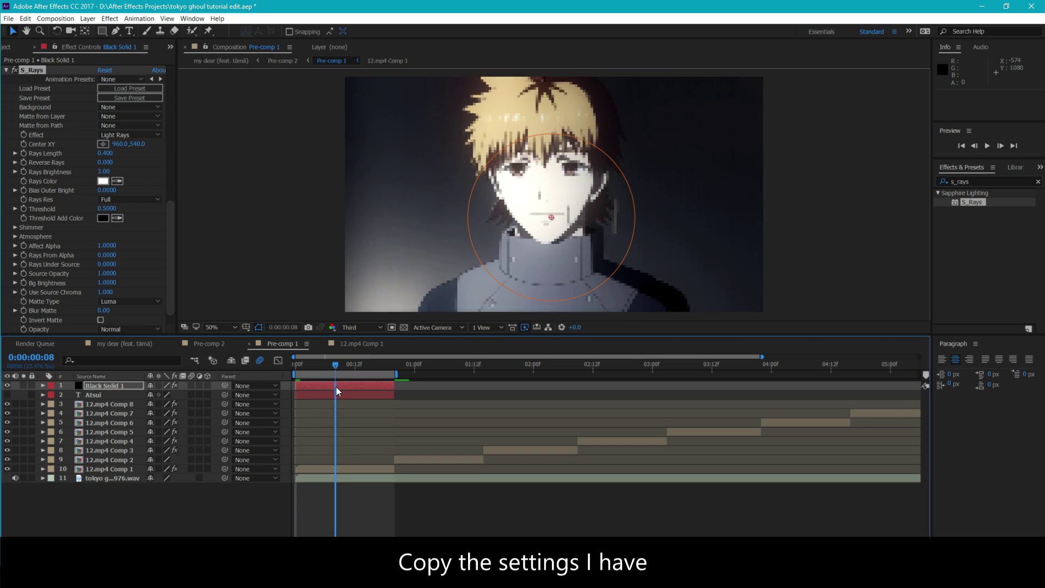
{"action": "left_click", "coordinate": [105, 171]}
{"action": "type", "text": "0.7"}
{"action": "key", "text": "Return"}
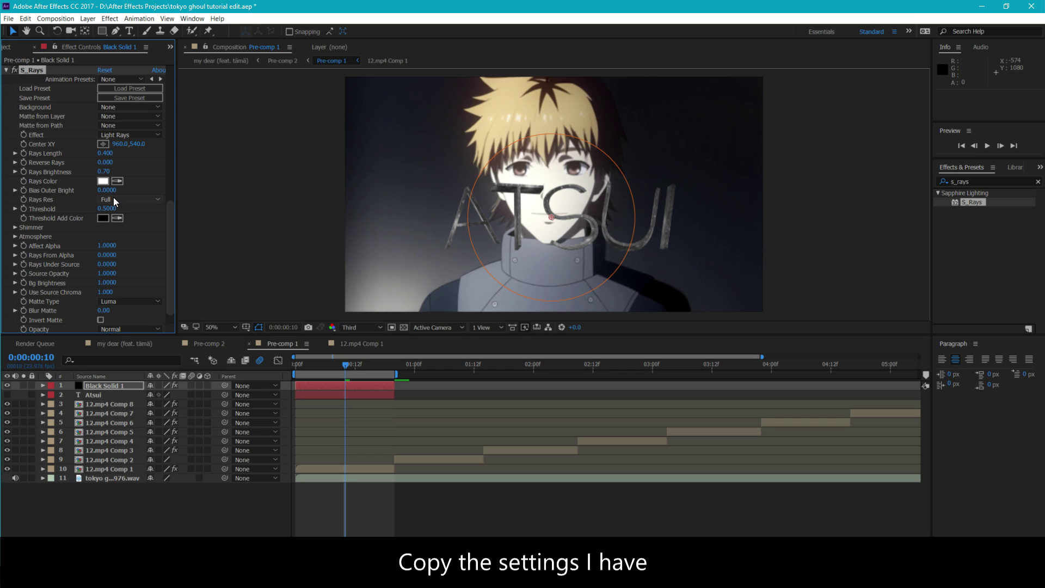
{"action": "left_click", "coordinate": [105, 182]}
{"action": "scroll", "coordinate": [130, 171], "scroll_direction": "down", "scroll_amount": 1}
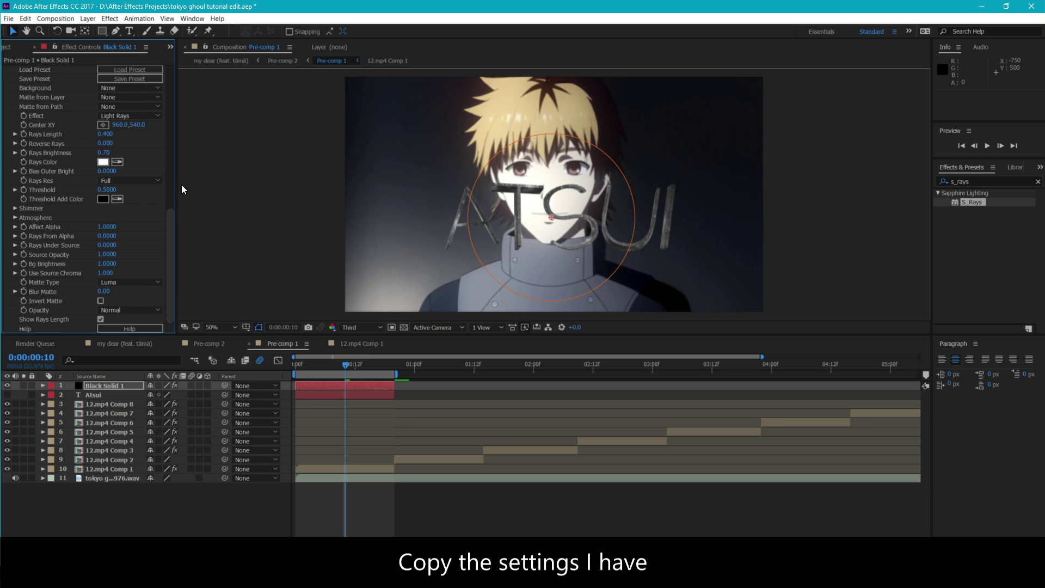
{"action": "left_click", "coordinate": [1039, 181]}
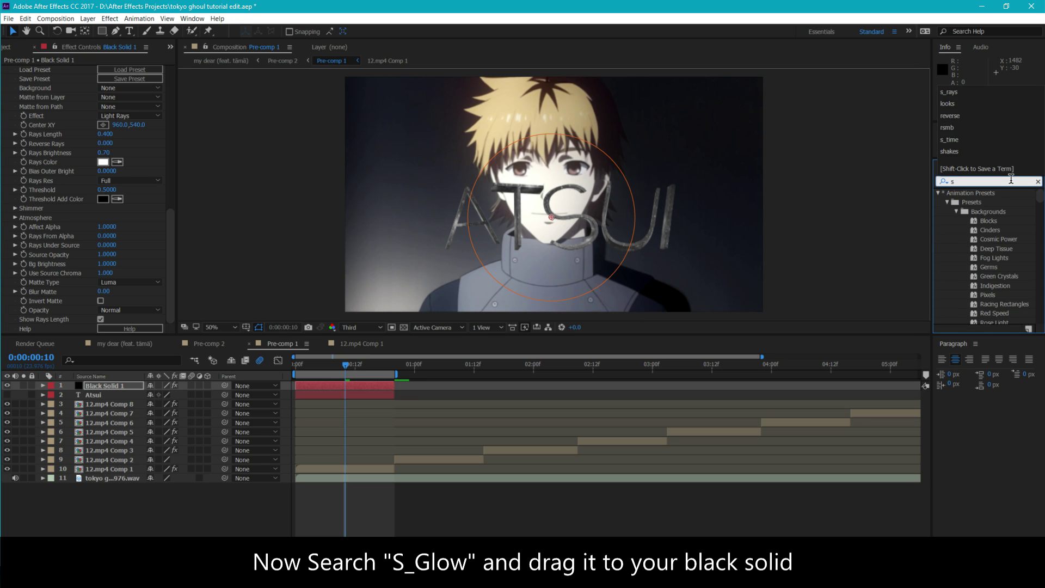
Apply Sapphire's S_Glow to Black Solid 1 and dim its Brightness to 0.970
{"action": "type", "text": "s_glow"}
{"action": "left_click_drag", "start_coordinate": [972, 202], "coordinate": [136, 385]}
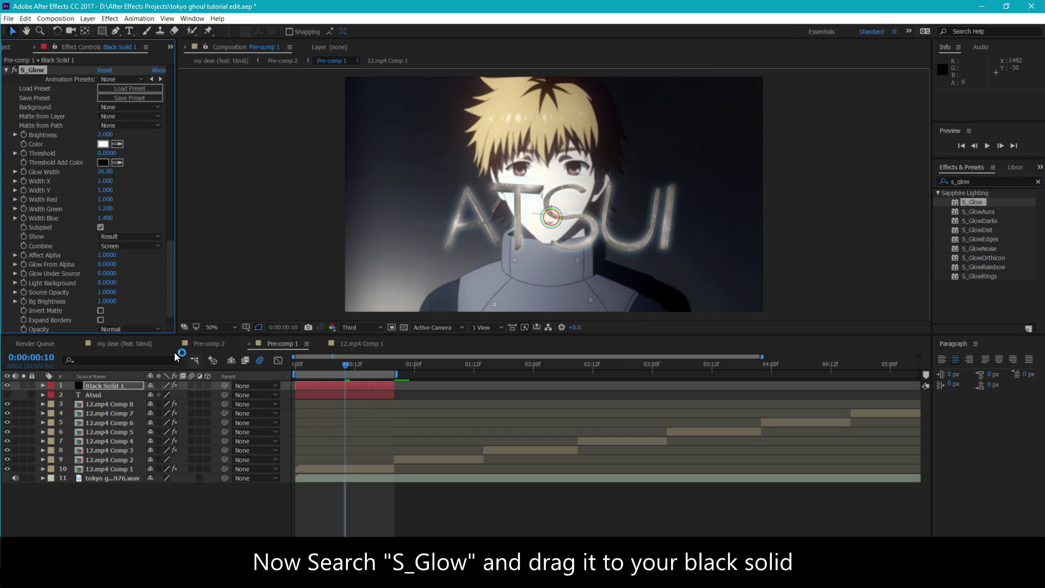
{"action": "left_click", "coordinate": [106, 134]}
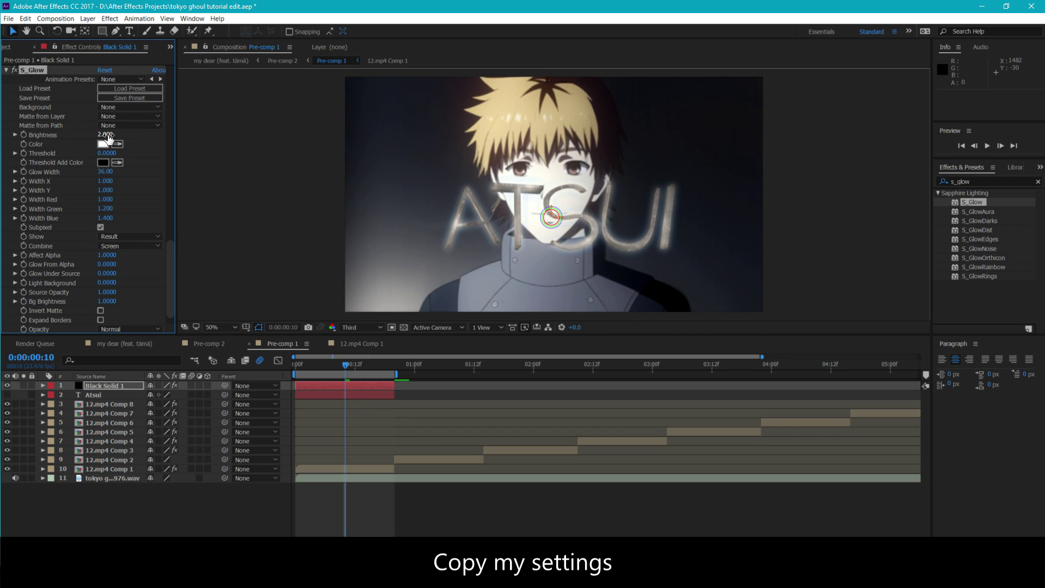
{"action": "type", "text": "0.970"}
{"action": "key", "text": "Return"}
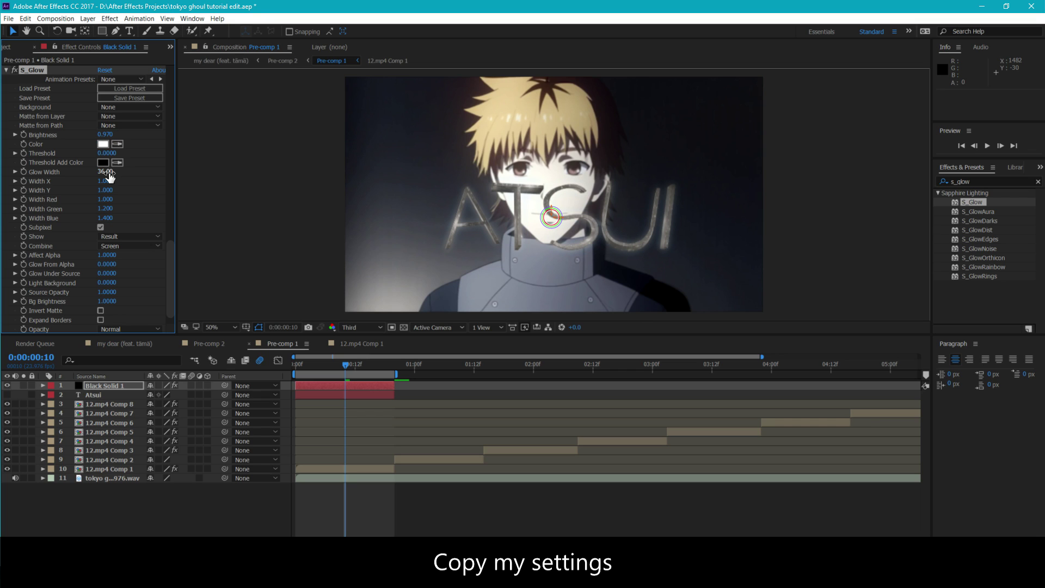
Widen the S_Glow Glow Width to 132
{"action": "left_click", "coordinate": [108, 172]}
{"action": "type", "text": "1.2"}
{"action": "key", "text": "Return"}
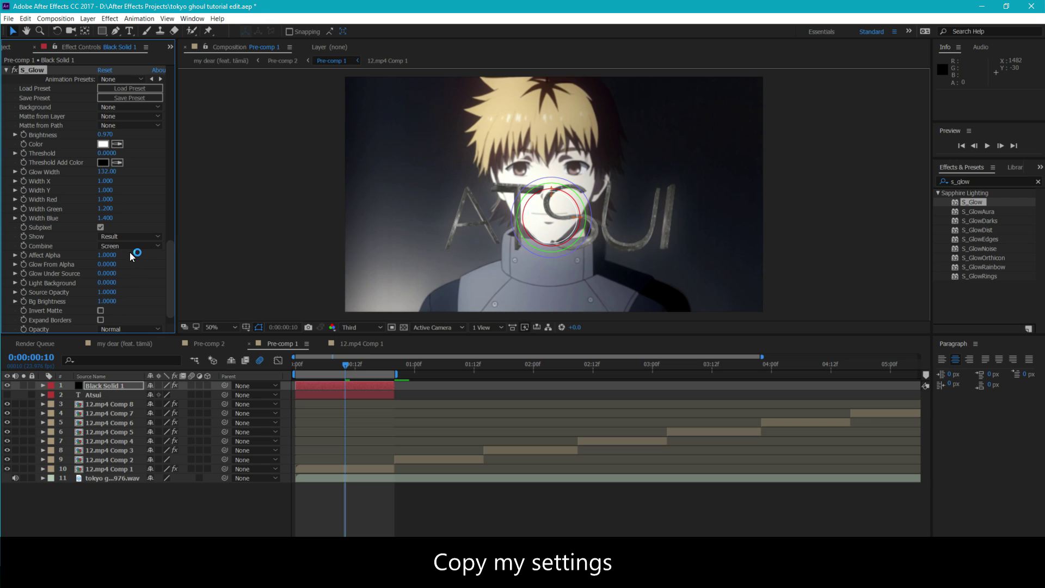
{"action": "scroll", "coordinate": [130, 252], "scroll_direction": "down", "scroll_amount": 1}
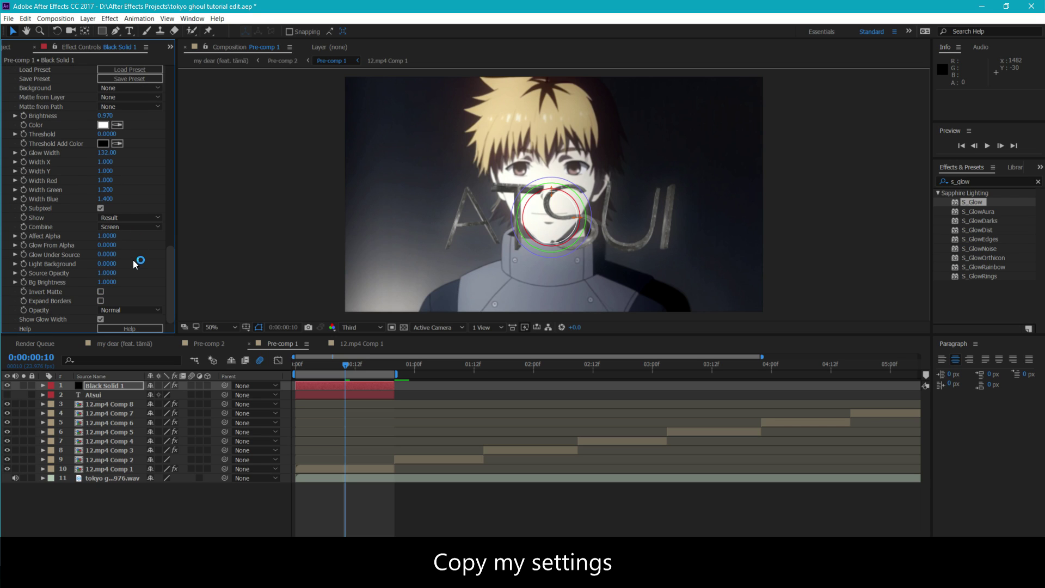
{"action": "left_click", "coordinate": [1039, 181]}
Apply Sapphire's S_DropShadow to Black Solid 1
{"action": "type", "text": "s_drop"}
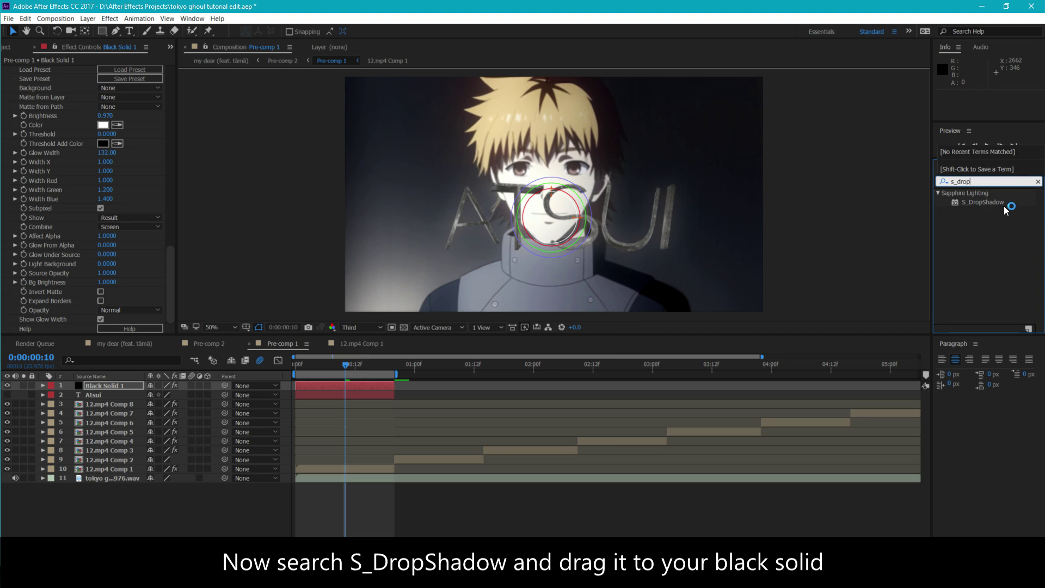
{"action": "left_click_drag", "start_coordinate": [1005, 207], "coordinate": [351, 386]}
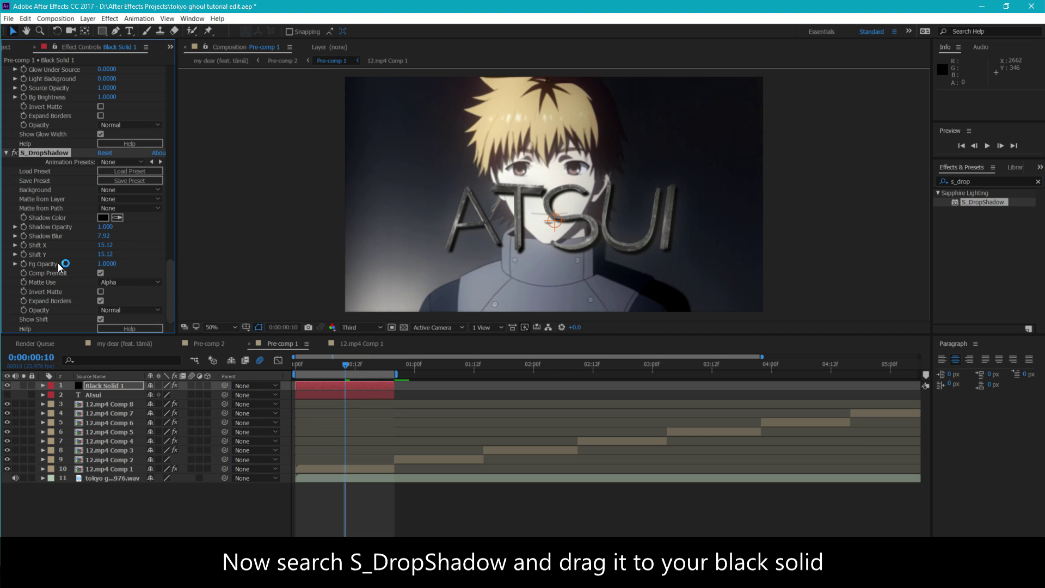
{"action": "scroll", "coordinate": [94, 184], "scroll_direction": "up", "scroll_amount": 2}
{"action": "scroll", "coordinate": [94, 184], "scroll_direction": "up", "scroll_amount": 2}
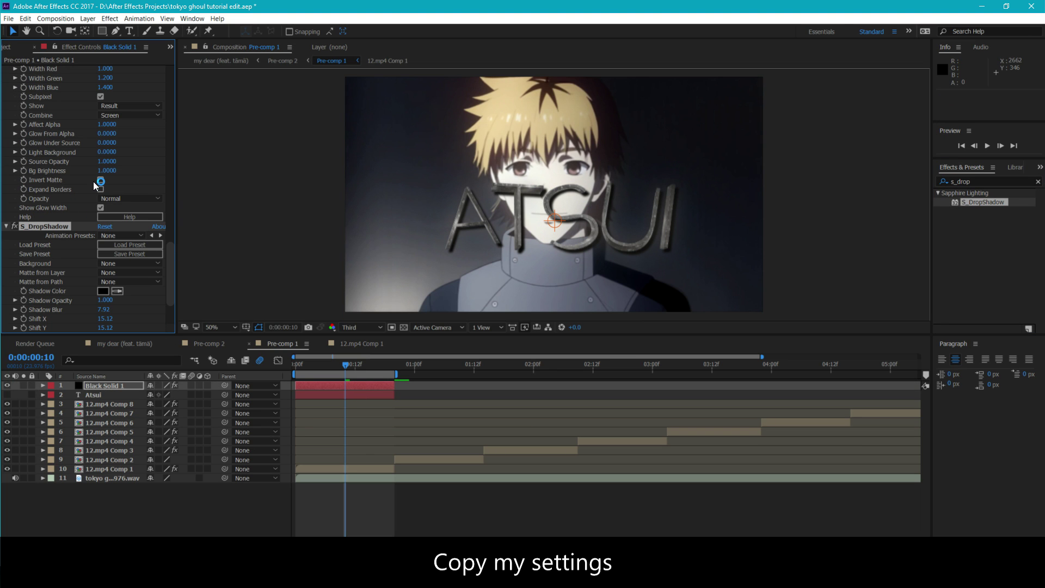
{"action": "scroll", "coordinate": [93, 182], "scroll_direction": "down", "scroll_amount": 4}
Set Shadow Opacity to 1.080 and Shadow Blur to 30, then return to frame 0
{"action": "left_click", "coordinate": [104, 227]}
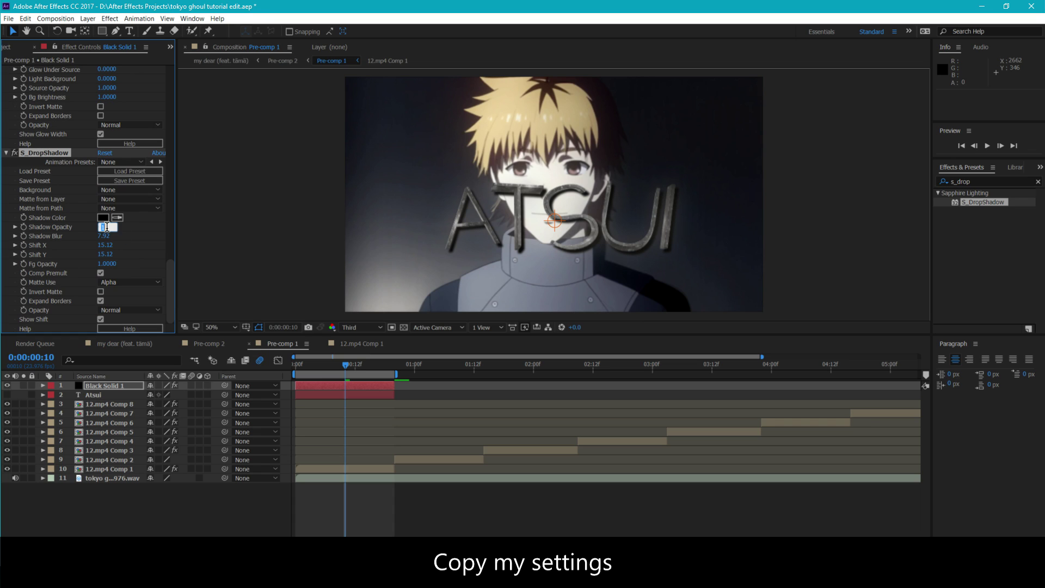
{"action": "type", "text": "1"}
{"action": "key", "text": "Return"}
{"action": "left_click", "coordinate": [107, 236]}
{"action": "type", "text": "30"}
{"action": "key", "text": "Return"}
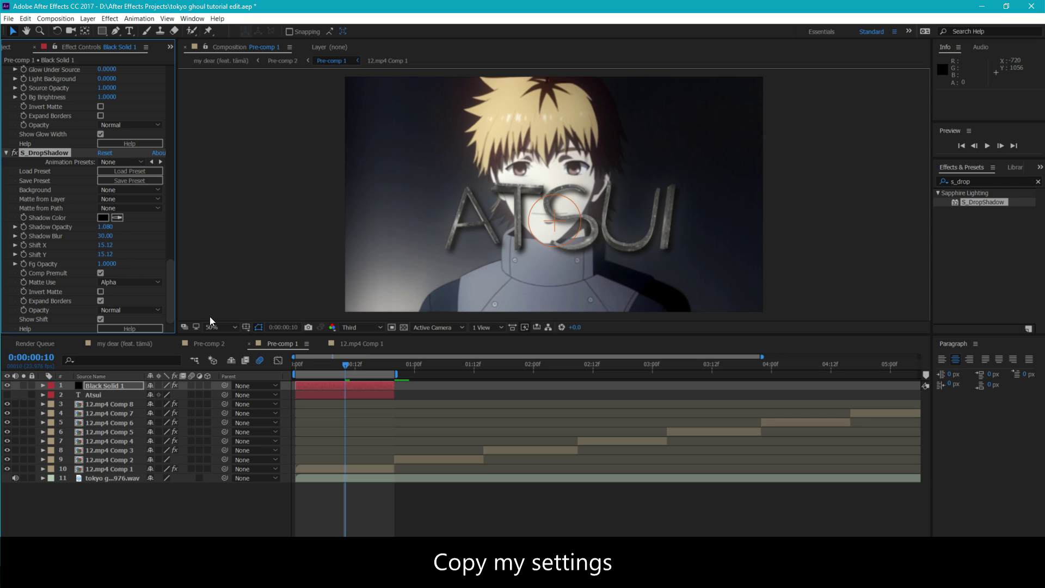
{"action": "left_click_drag", "start_coordinate": [347, 370], "coordinate": [295, 369]}
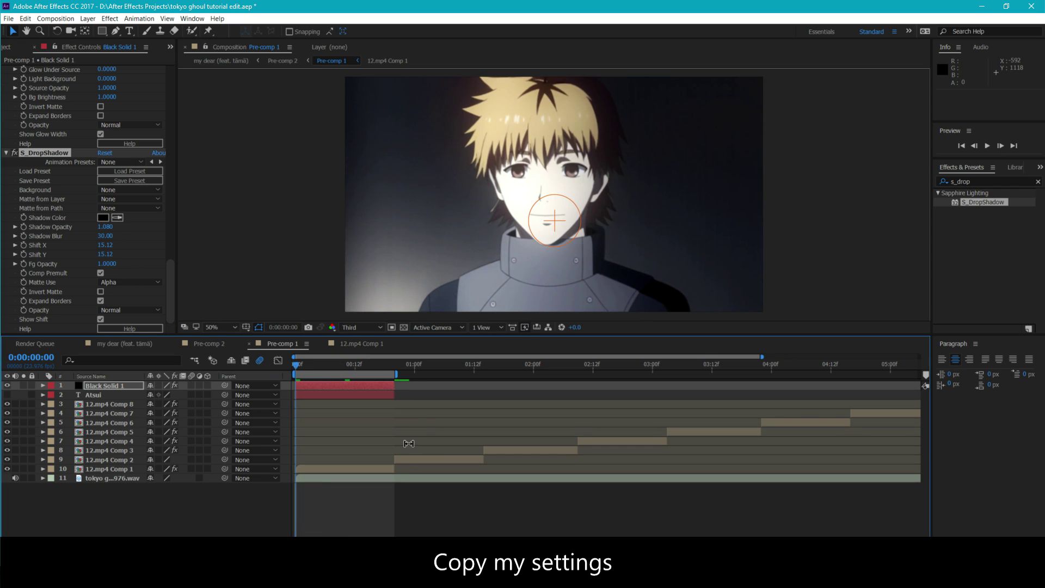
Play back Pre-comp 1 to preview the ATSUI text with glow and drop shadow
{"action": "key", "text": "space"}
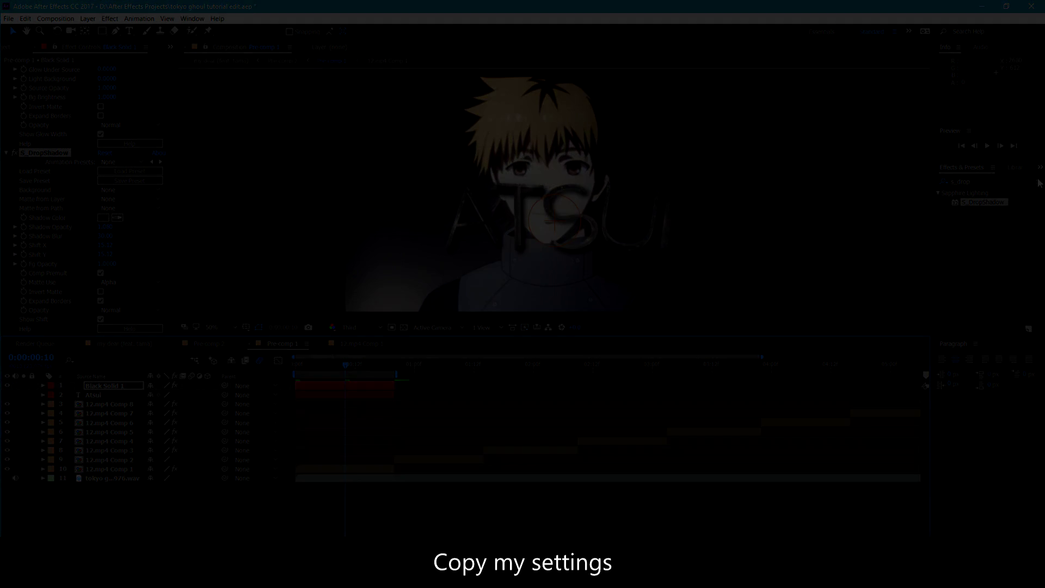